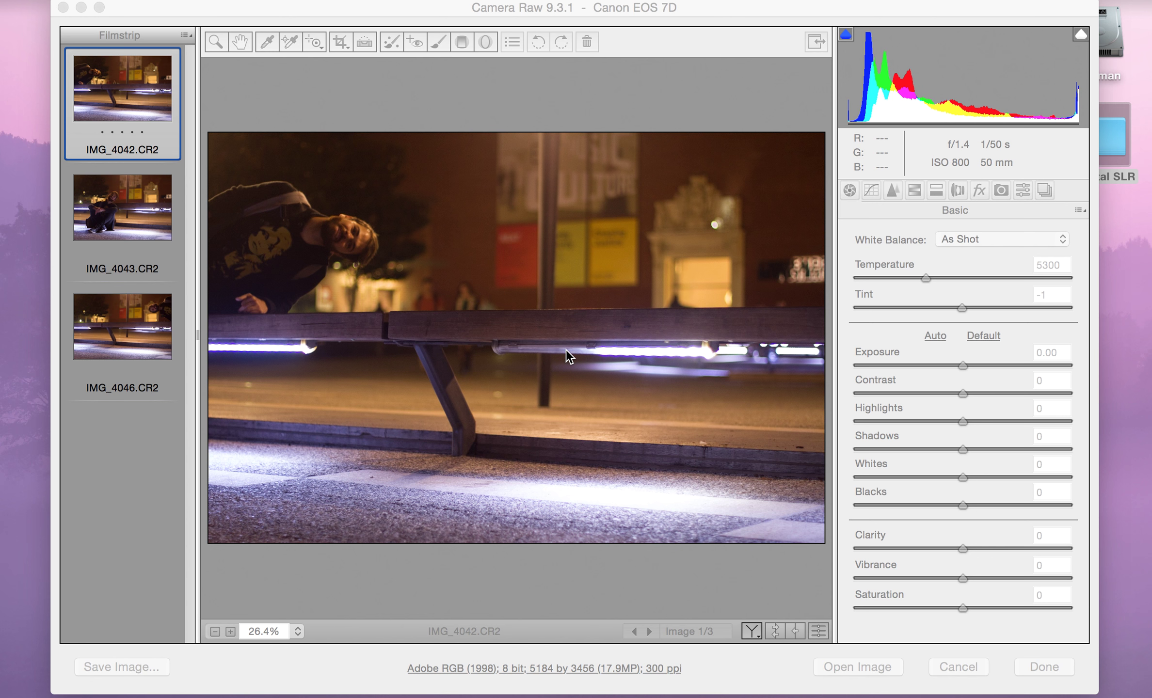
Bring Camera Raw to the front and show IMG_4042.CR2 in full-screen view.
click(723, 103)
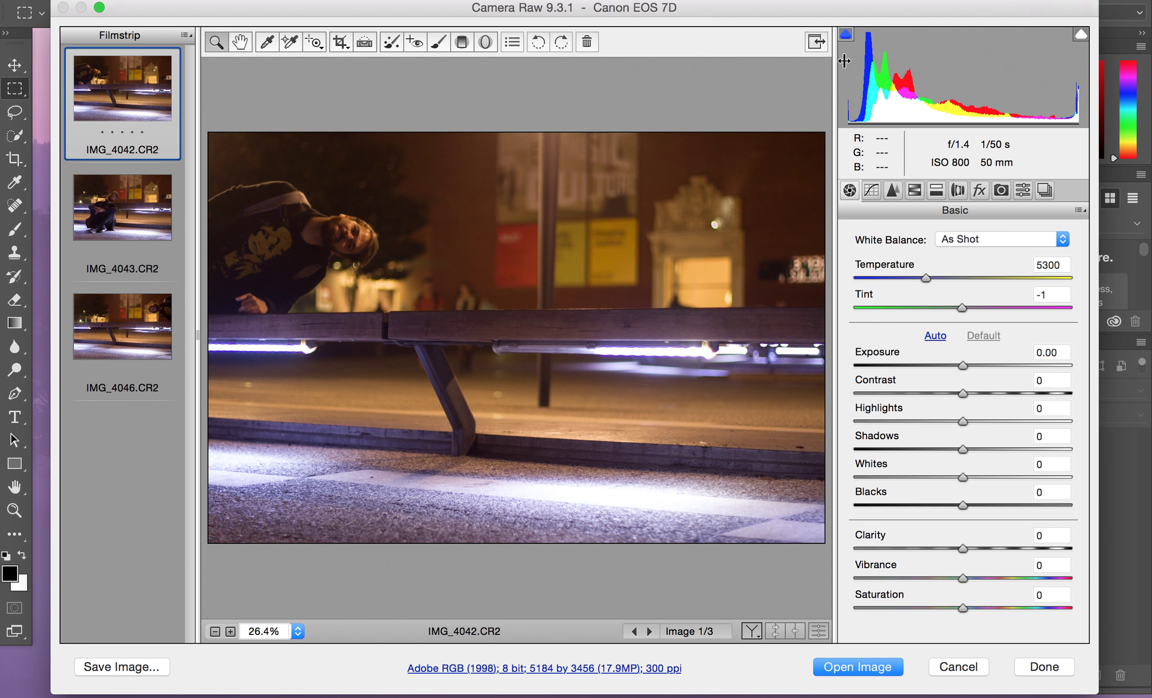
click(816, 42)
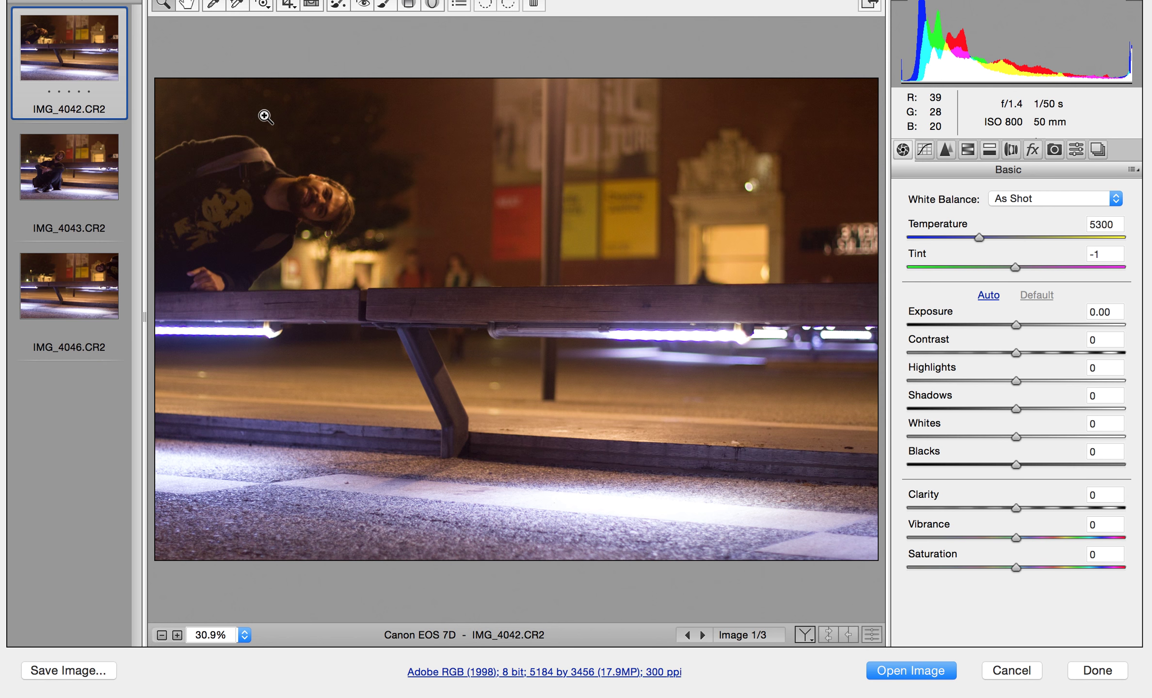
key(Down)
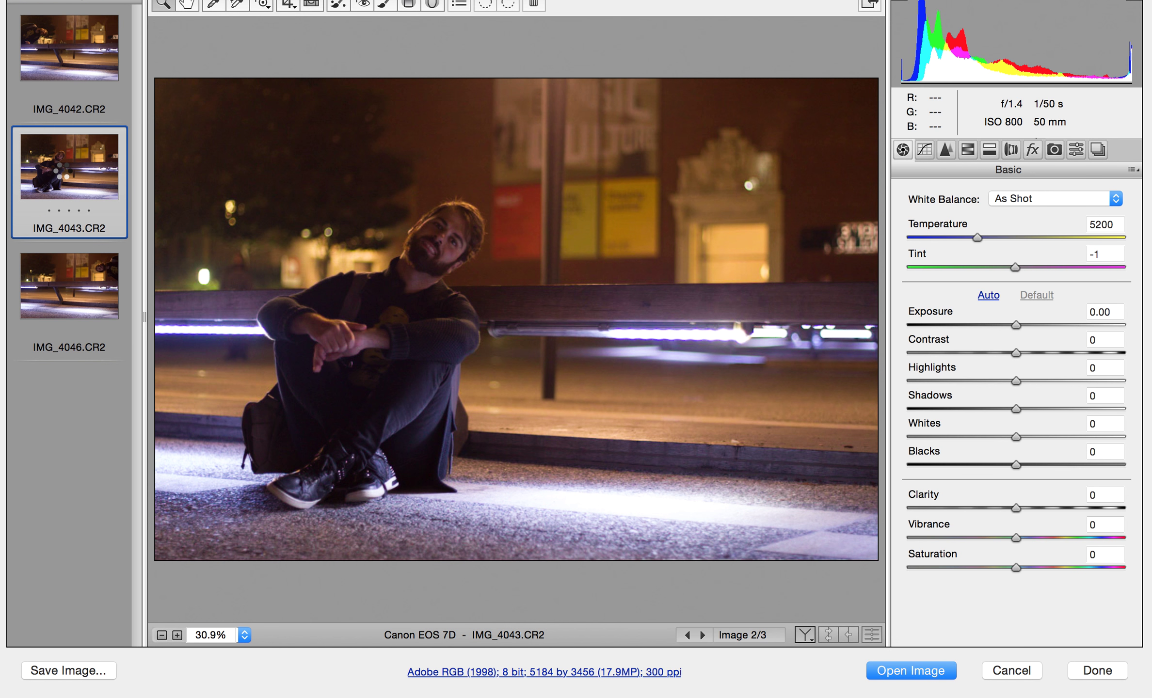
click(72, 247)
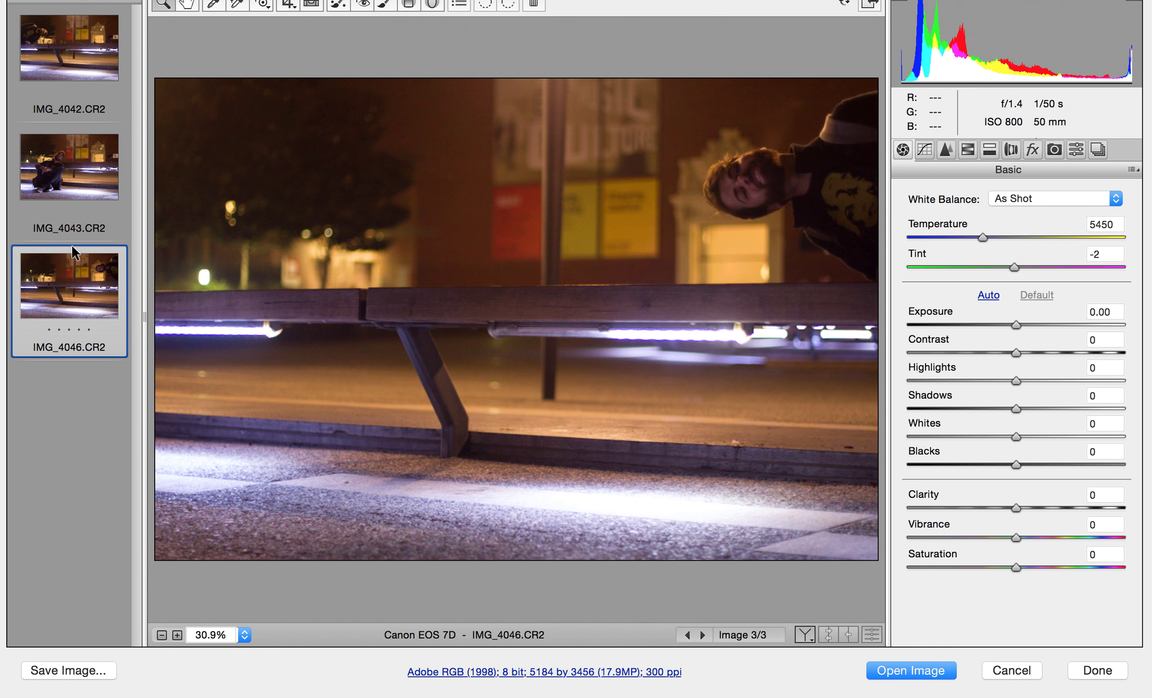
click(93, 179)
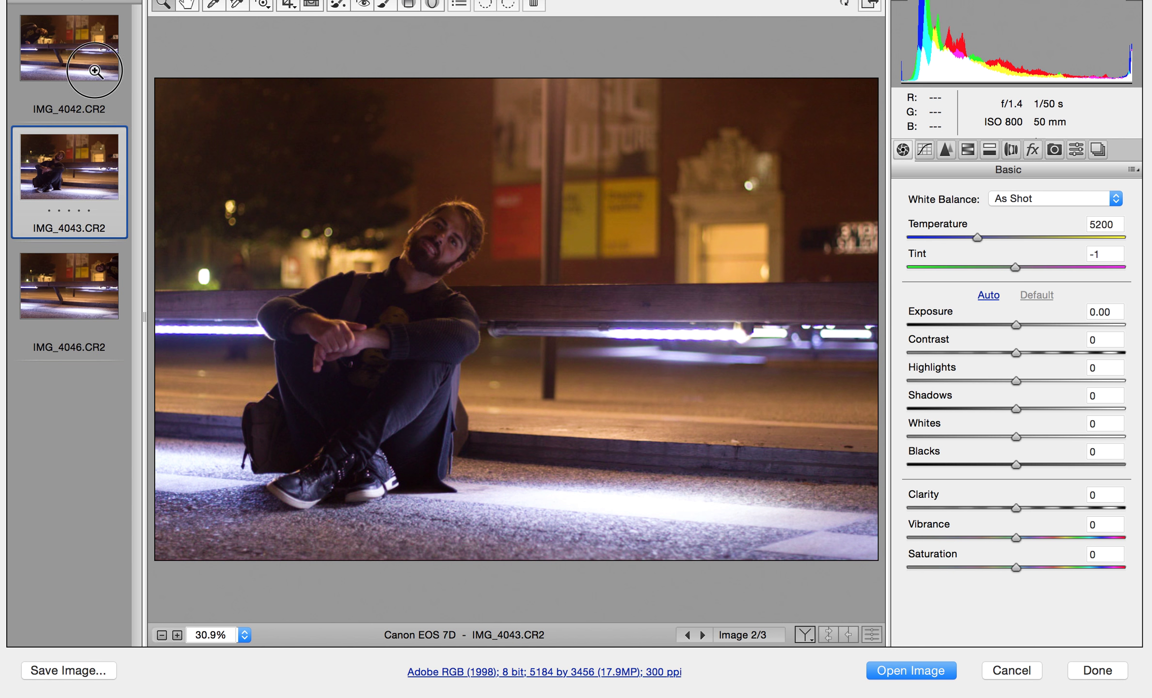
click(94, 69)
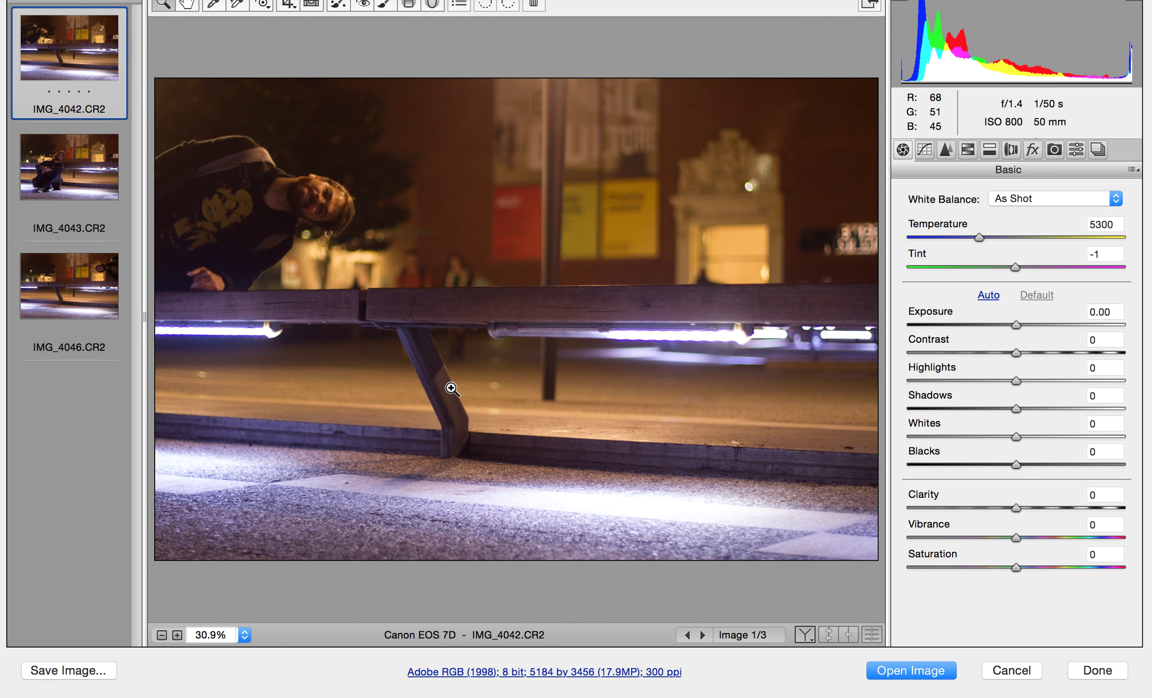
Select all three bench photos, raise their Exposure together, and open them in Photoshop.
key(shift)
shift+click(79, 285)
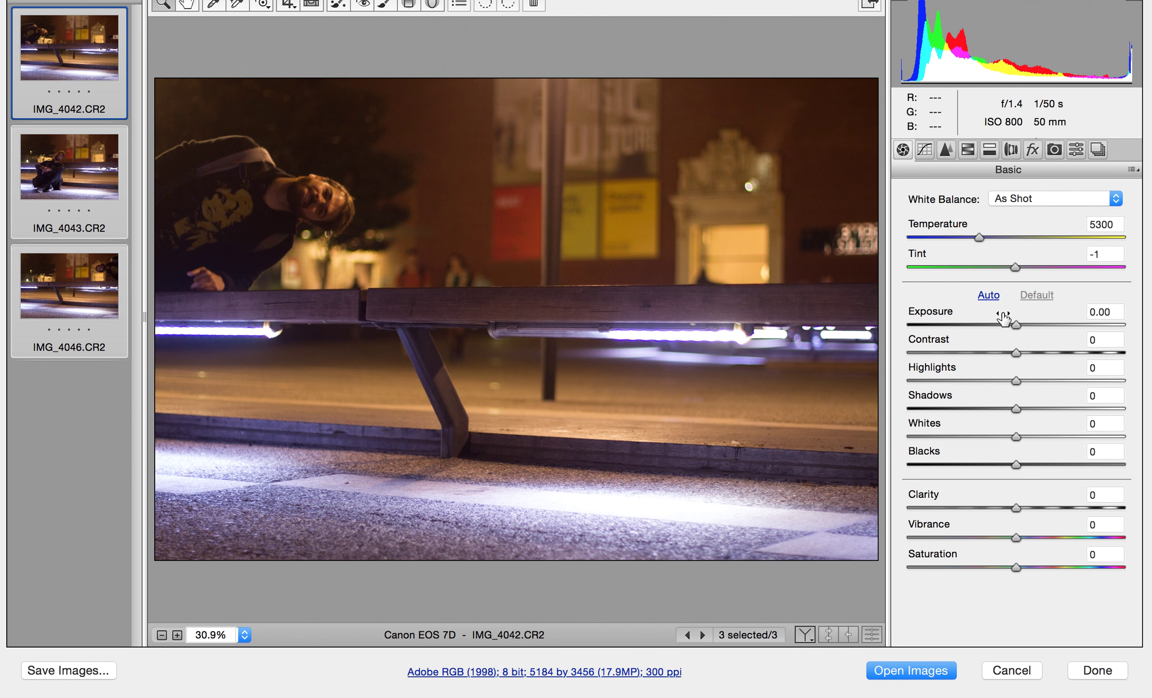
drag(1003, 318, 1038, 317)
click(945, 150)
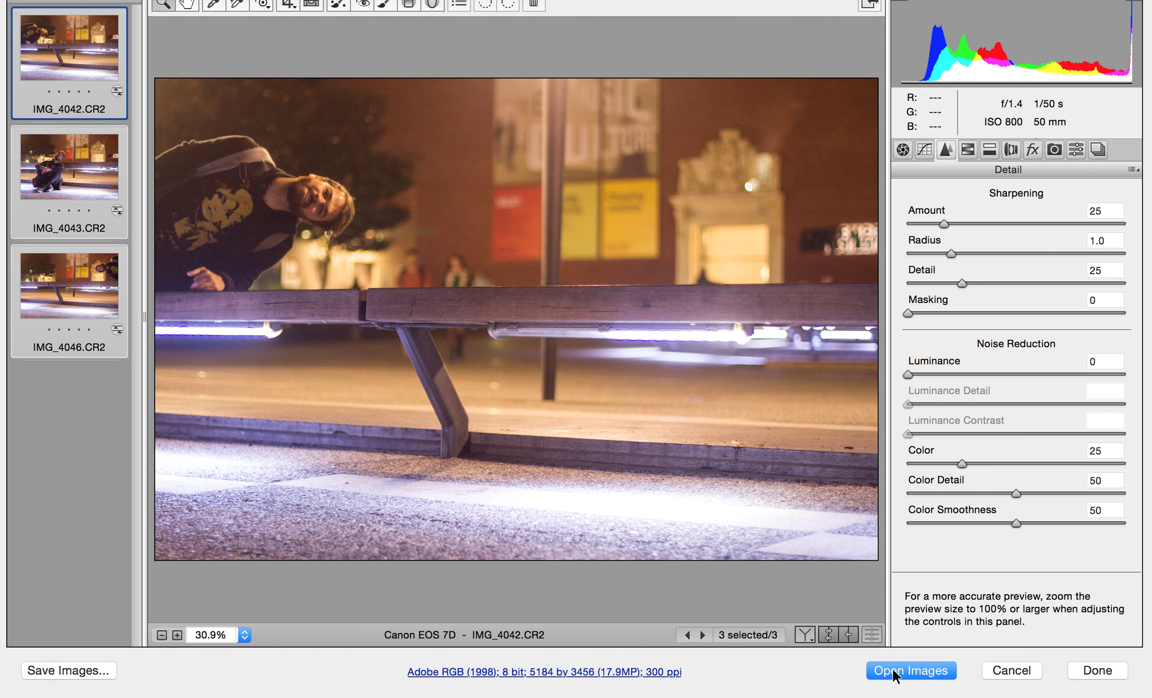
click(893, 672)
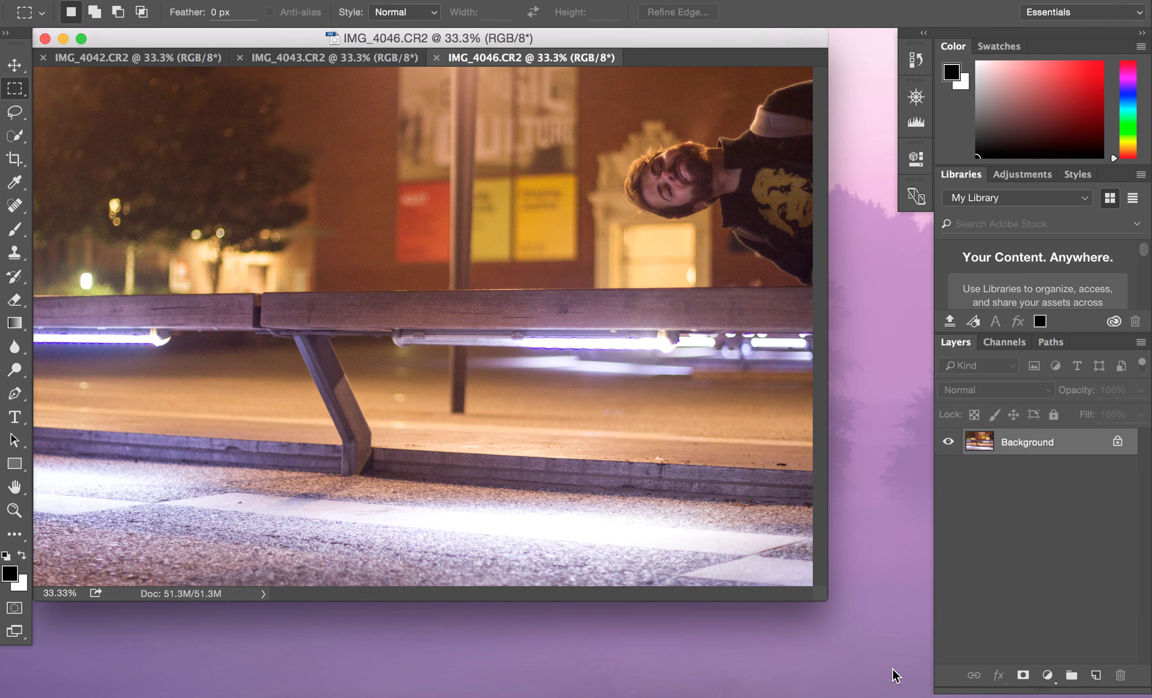
Return to IMG_4043 and marquee-select the seated man with the nearby bench.
click(343, 57)
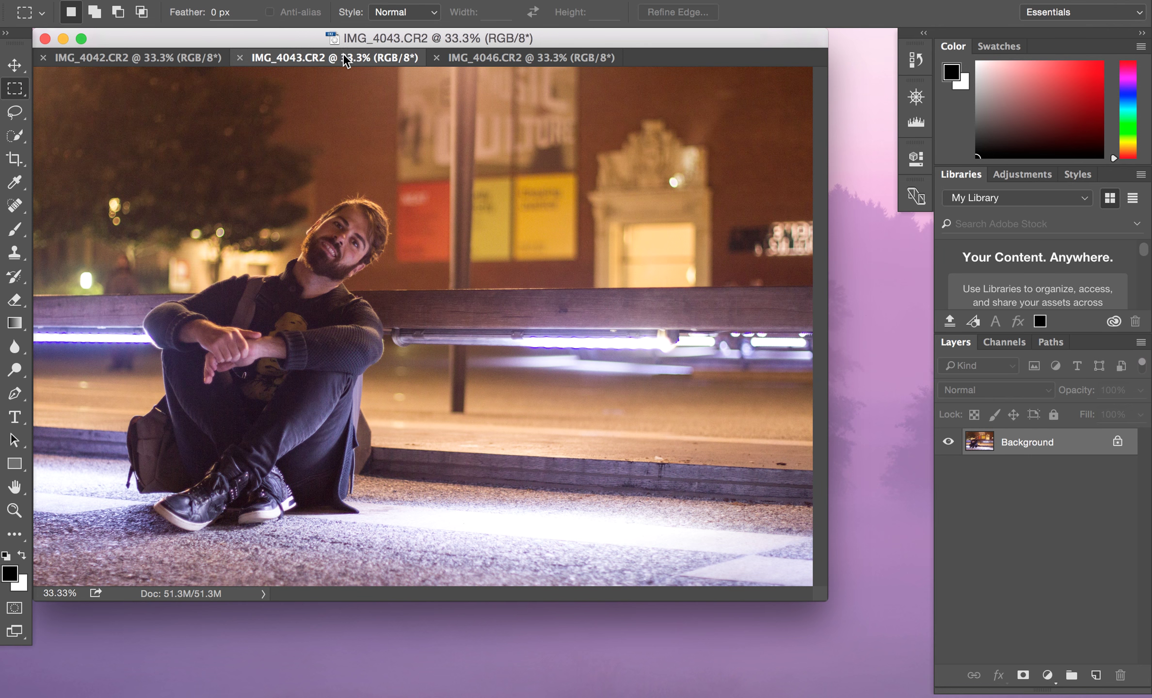
click(165, 50)
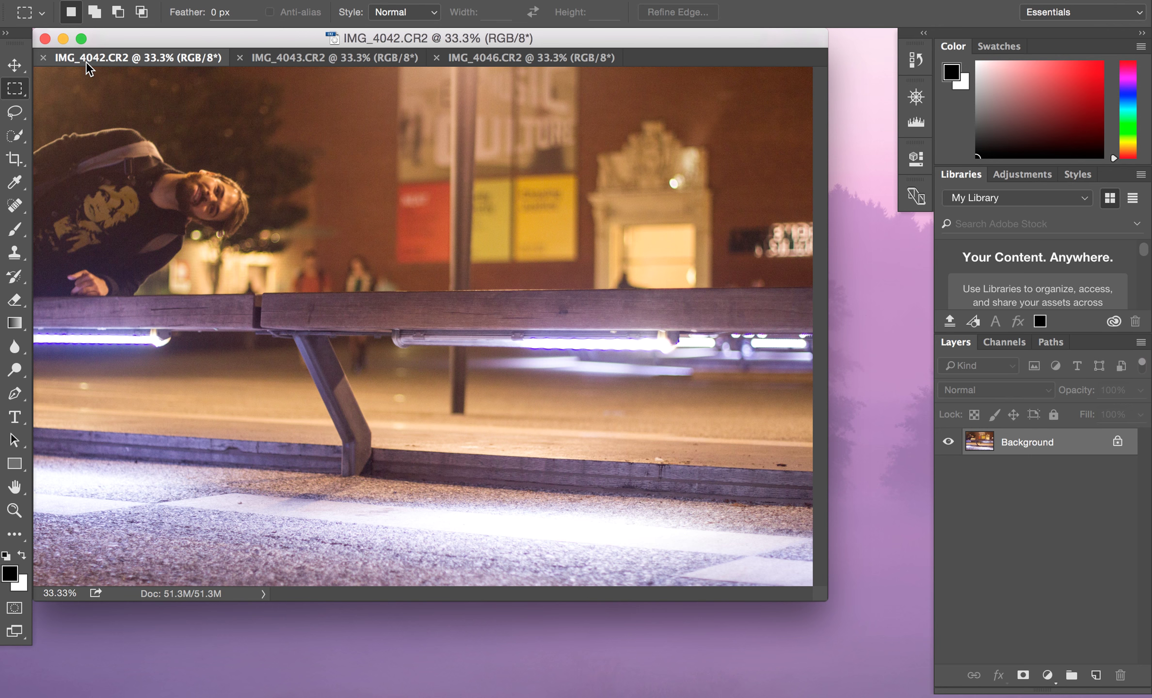
click(310, 57)
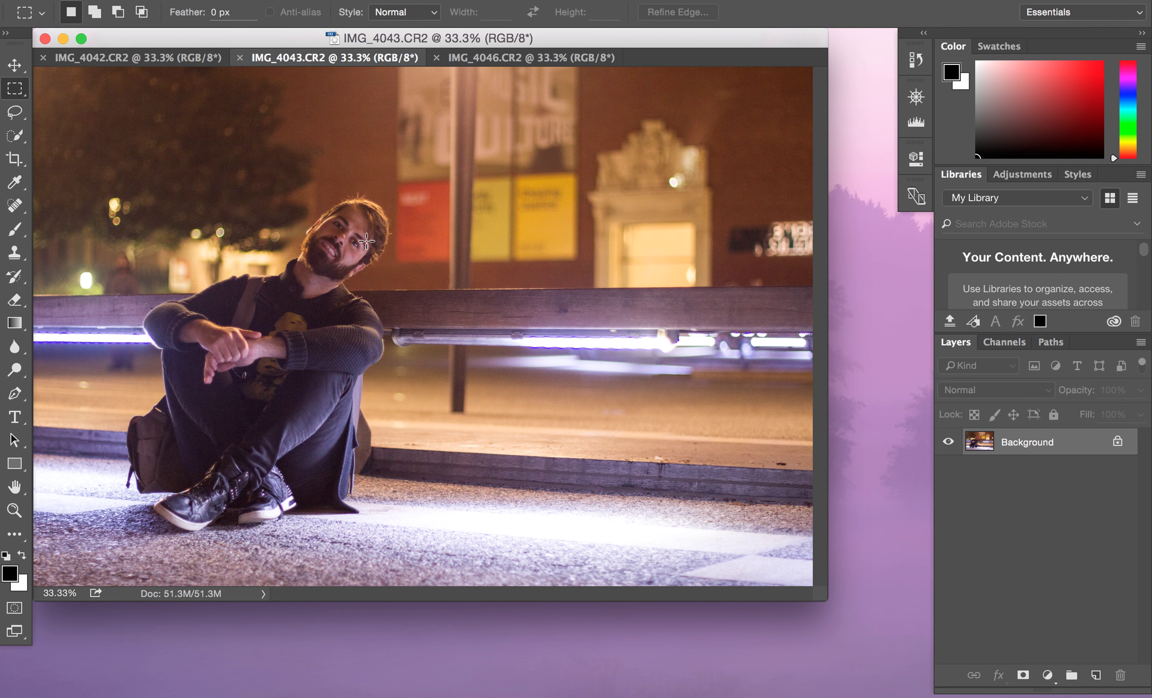
drag(469, 137, 22, 578)
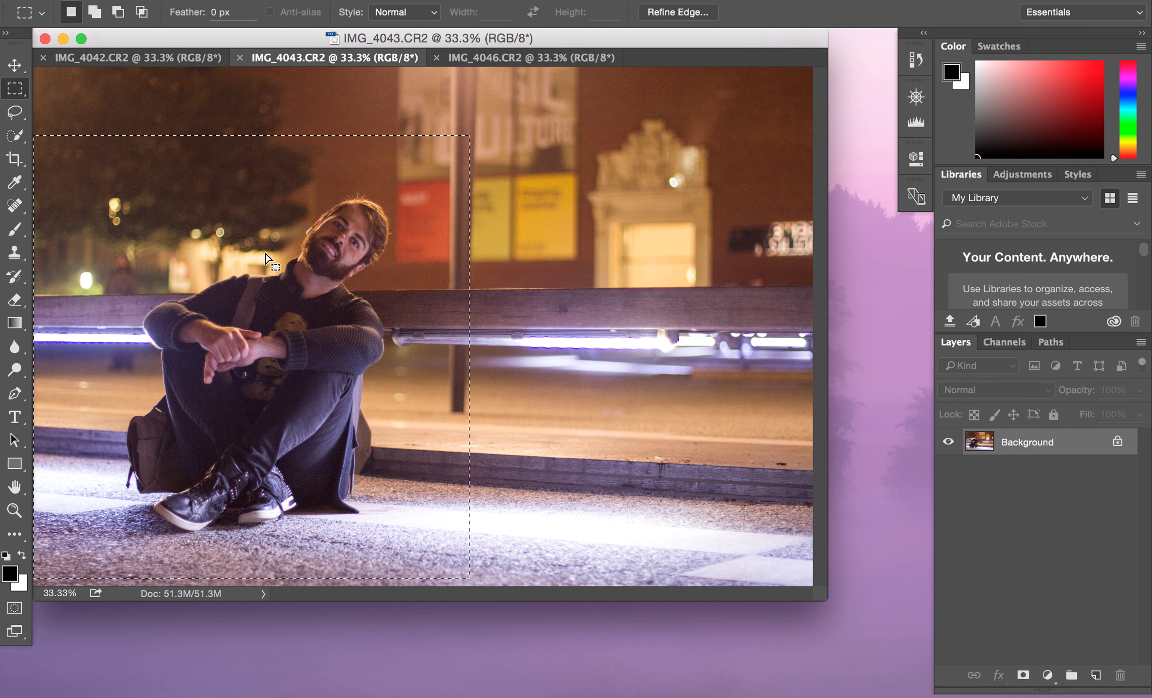
Paste the seated man into IMG_4042 as a new layer.
click(167, 57)
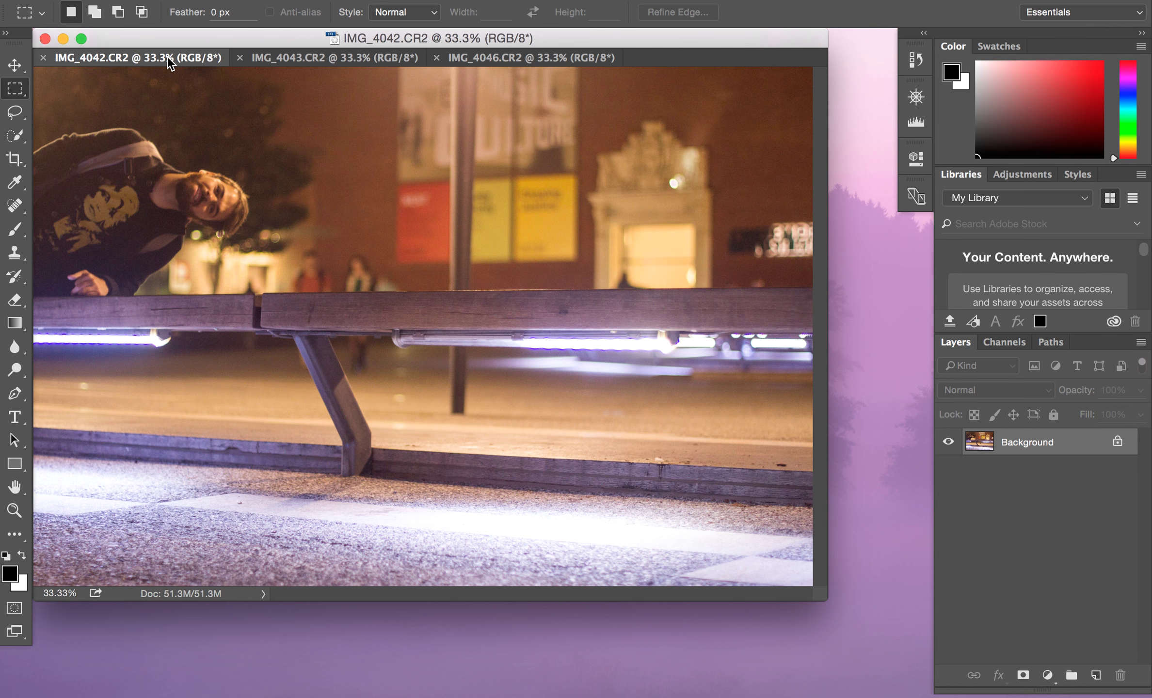
key(super+v)
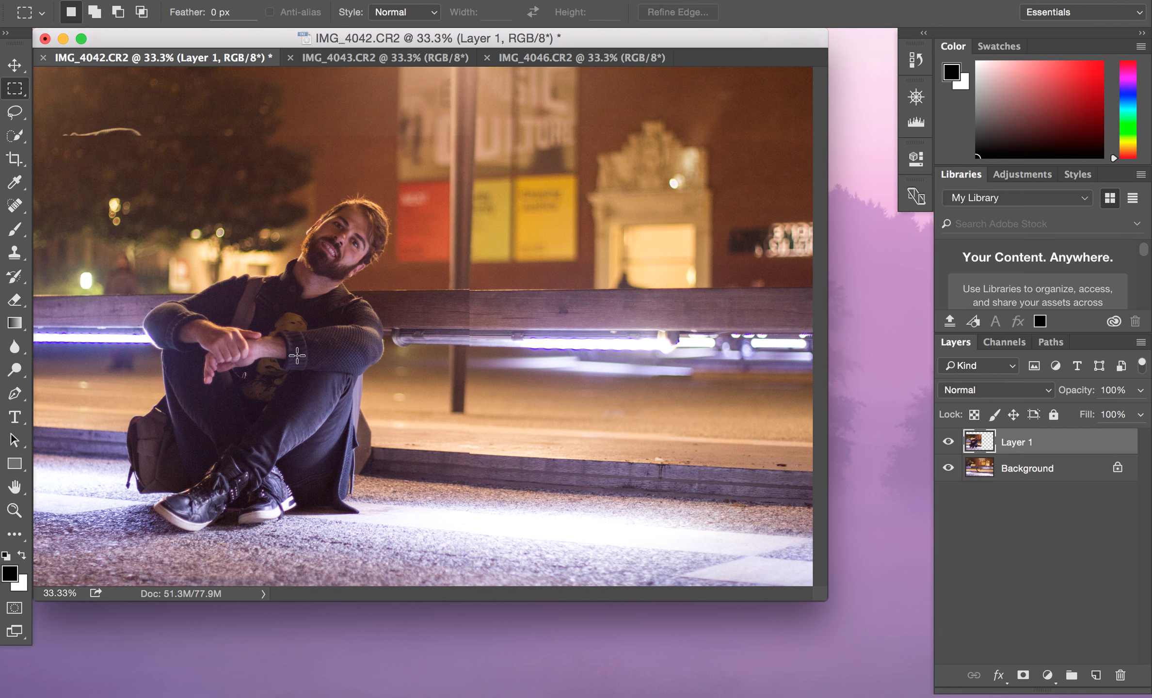
Compare the pasted layer with IMG_4043, then close IMG_4043 without saving.
click(367, 60)
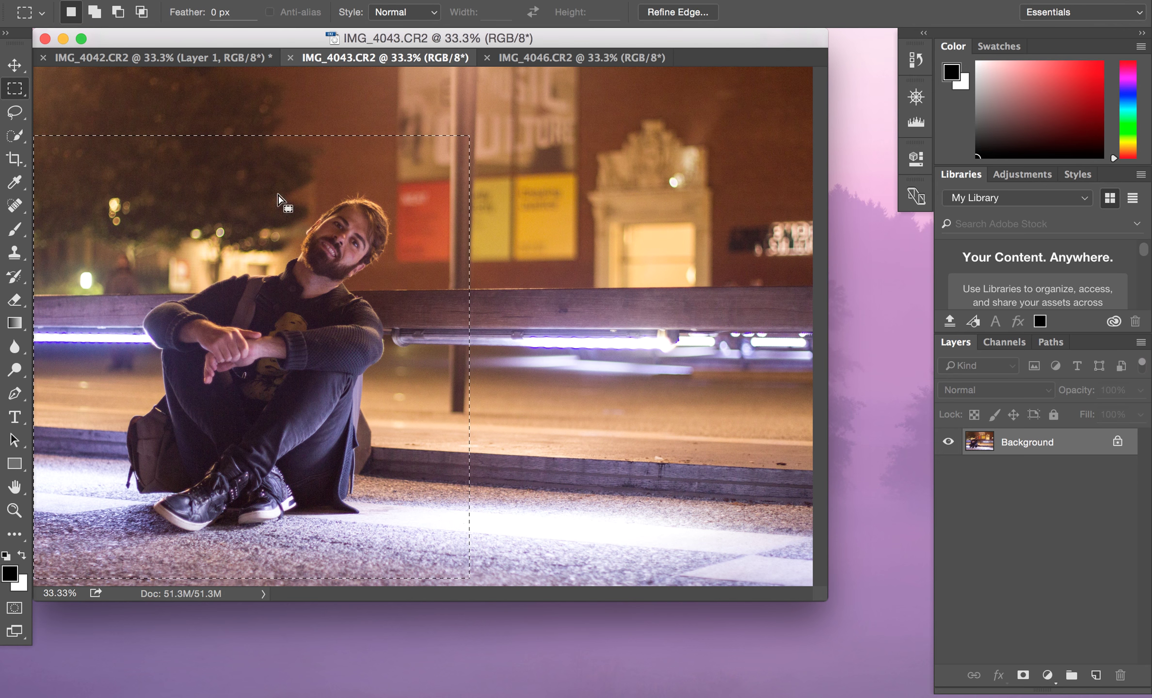
click(222, 62)
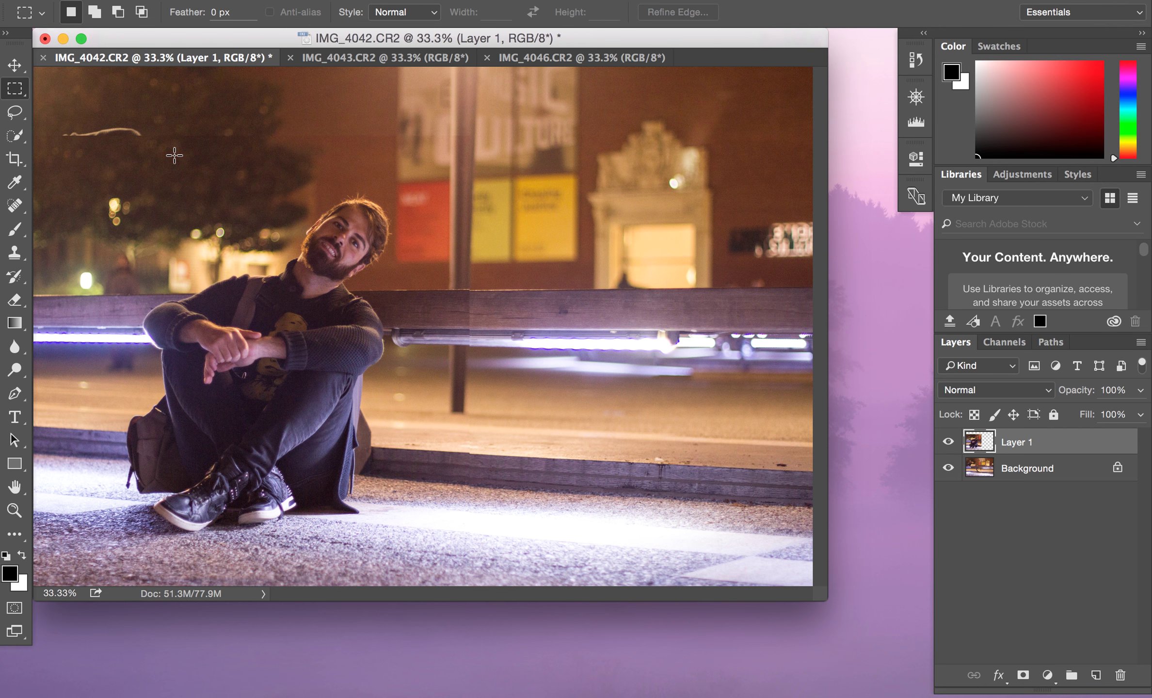
click(390, 59)
click(290, 57)
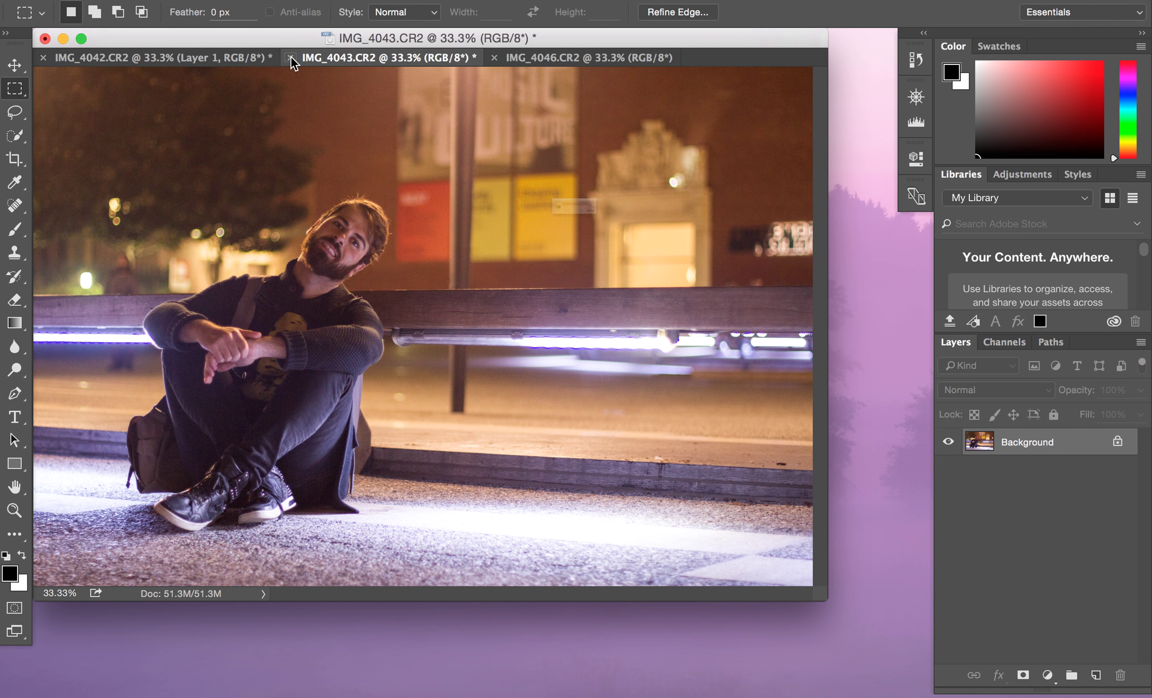
click(485, 249)
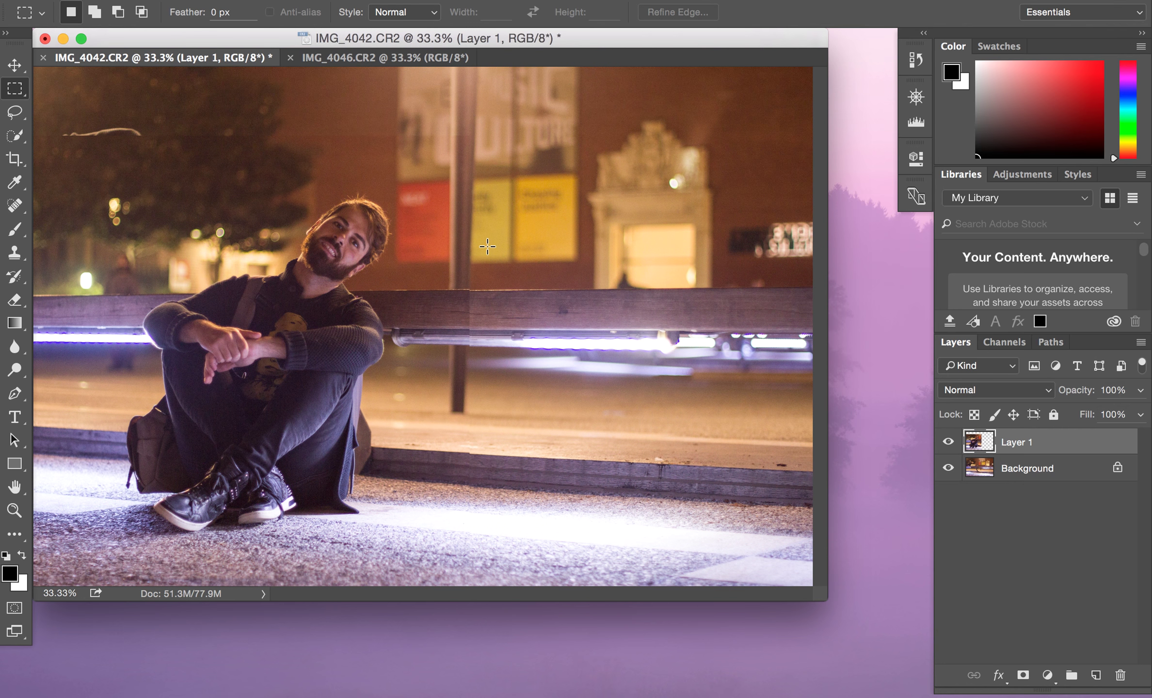
Copy the upside-down man from IMG_4046 into IMG_4042 as Layer 2 and view full-screen.
click(371, 58)
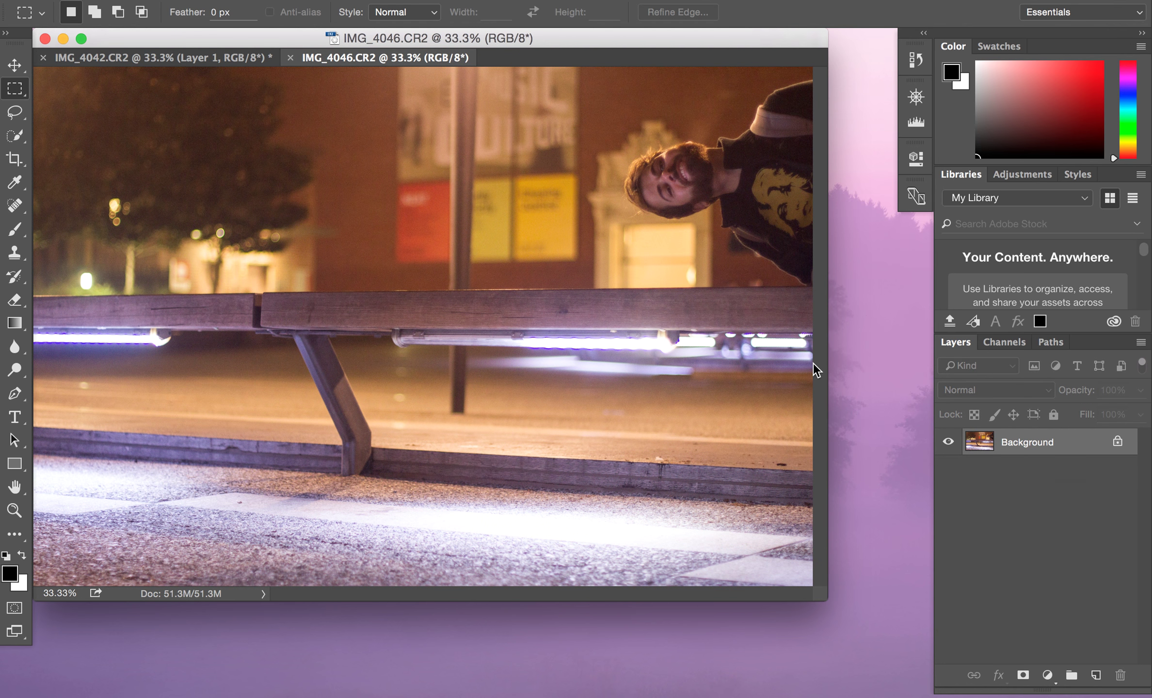
drag(813, 363, 591, 58)
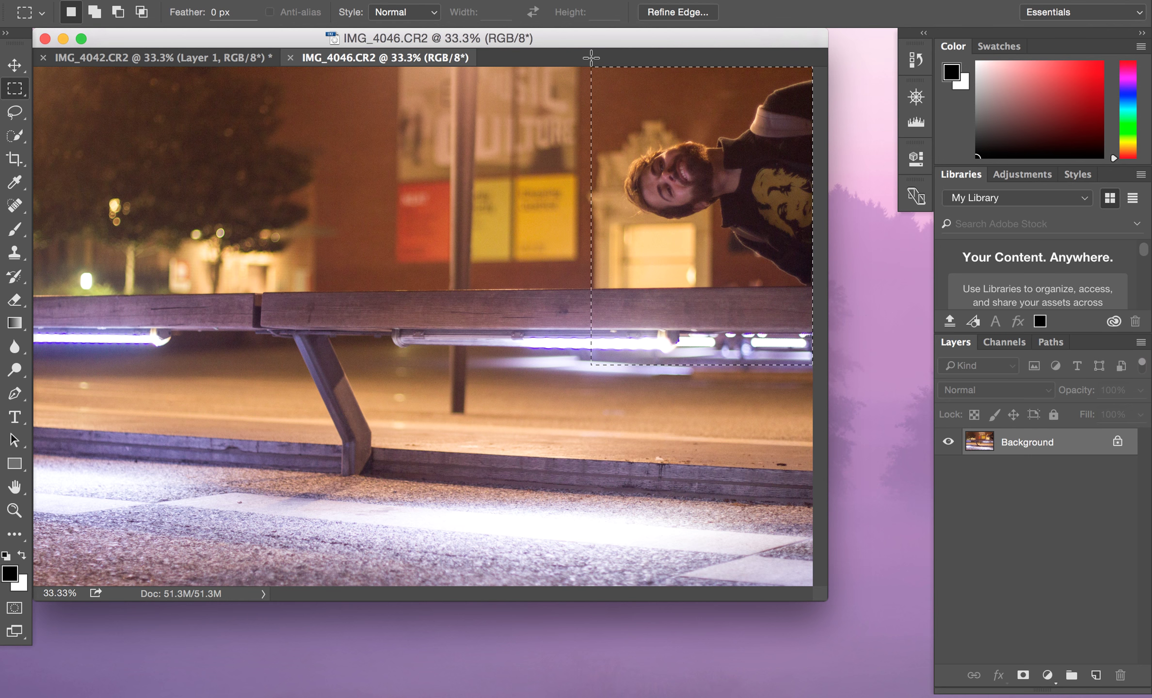
click(200, 62)
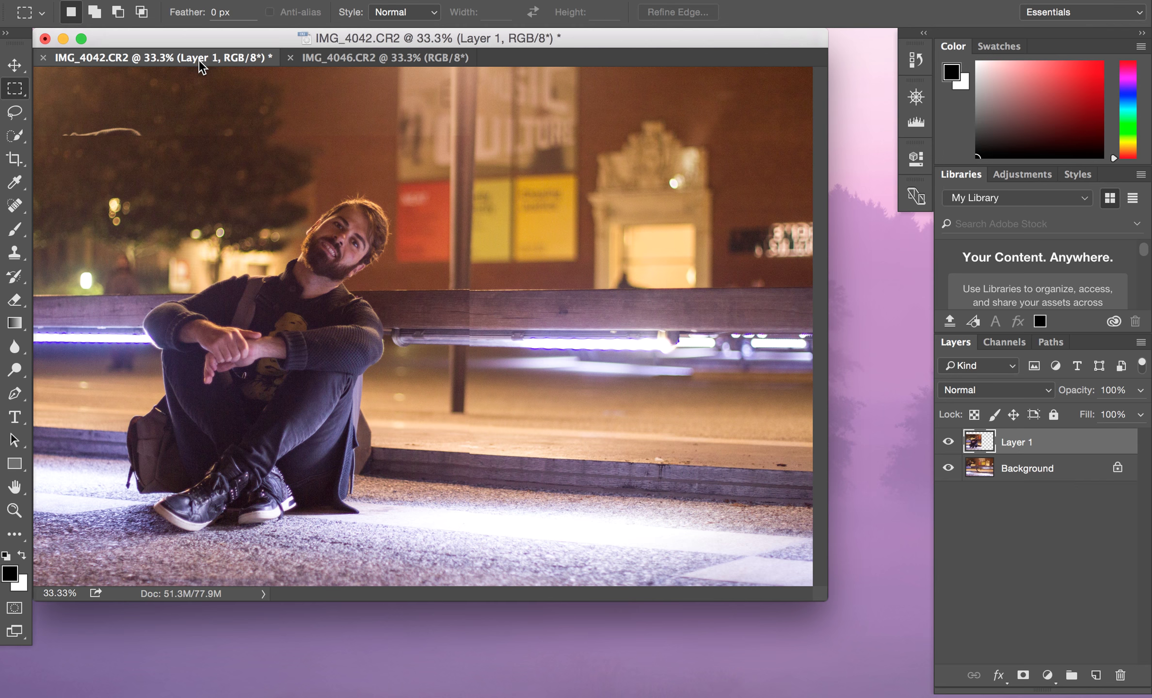
key(super+v)
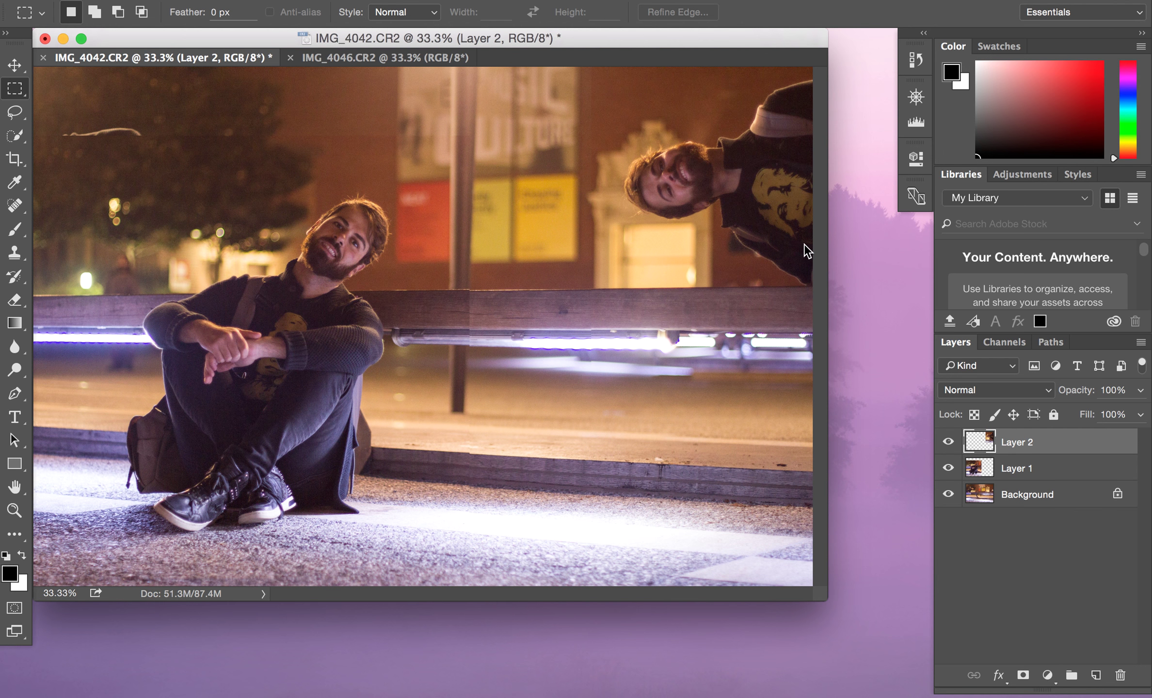
key(f)
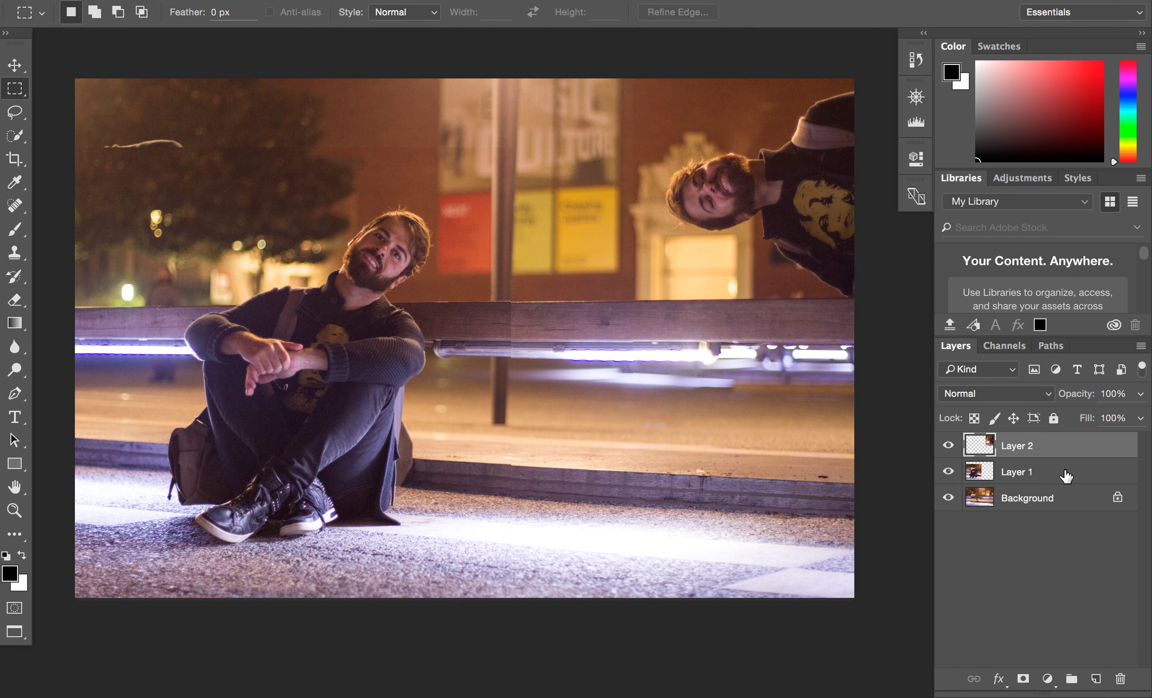
Rename Layer 2 to 'Right Subject'.
click(949, 446)
click(948, 446)
click(948, 445)
click(948, 446)
double_click(1012, 448)
text(Right Subject)
key(Return)
Rename Layer 1 to 'Front Subject' and hide it.
click(949, 473)
click(949, 473)
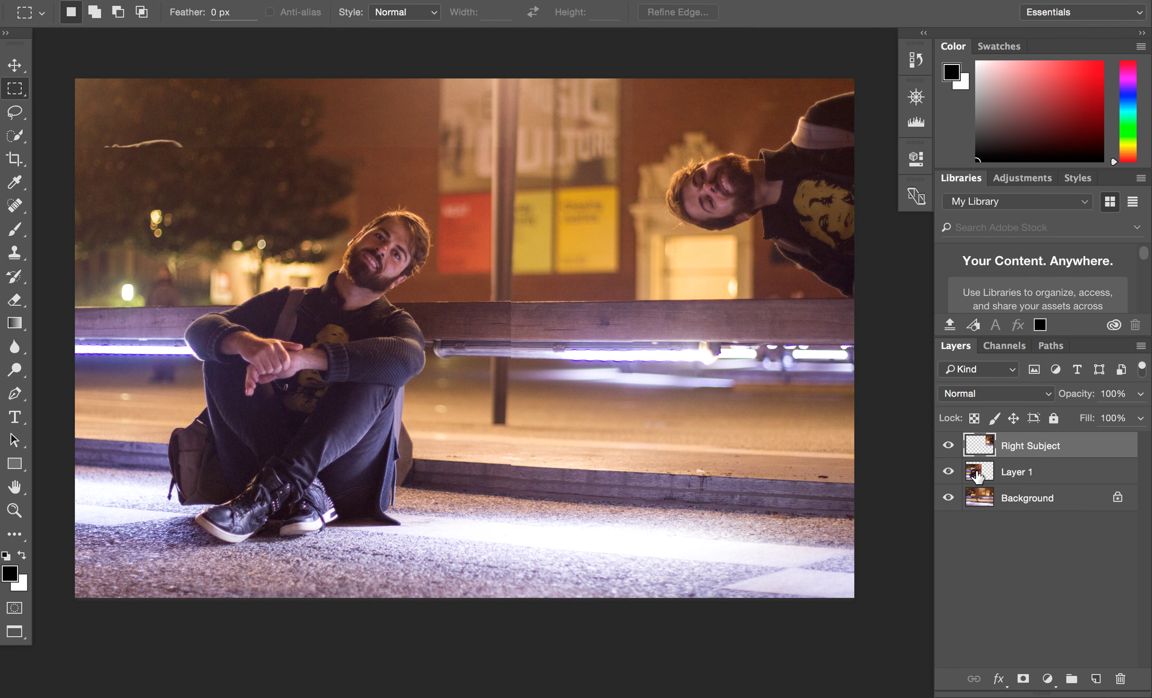
double_click(1021, 474)
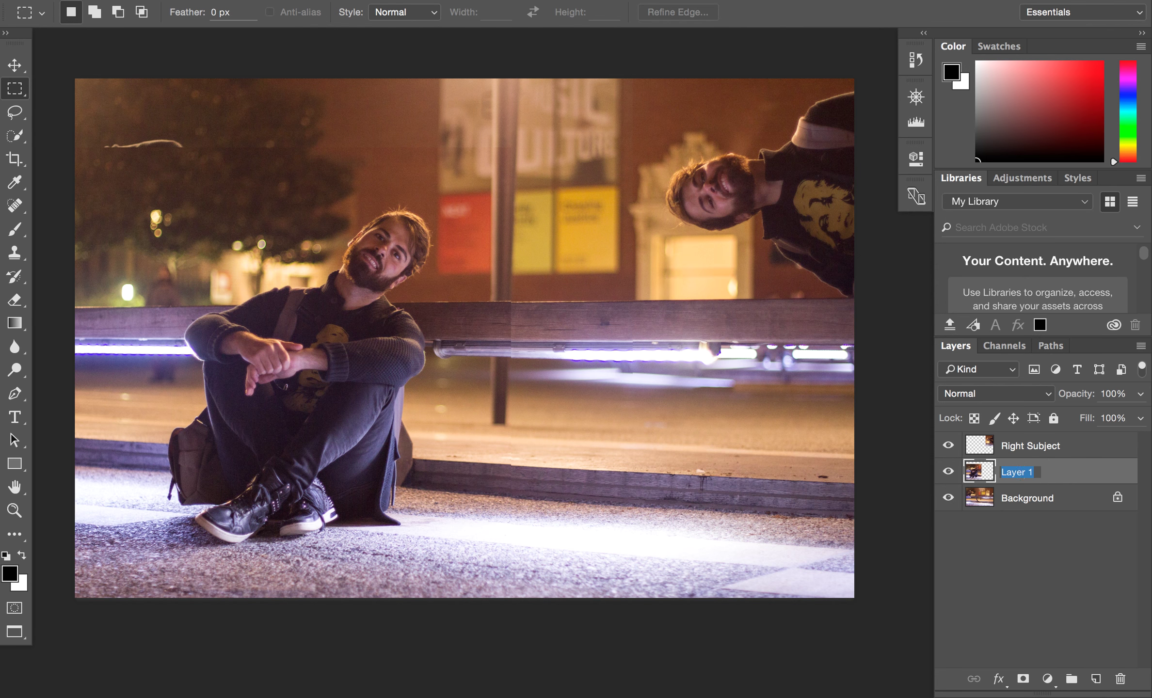
text(Front Subject)
key(Return)
click(948, 472)
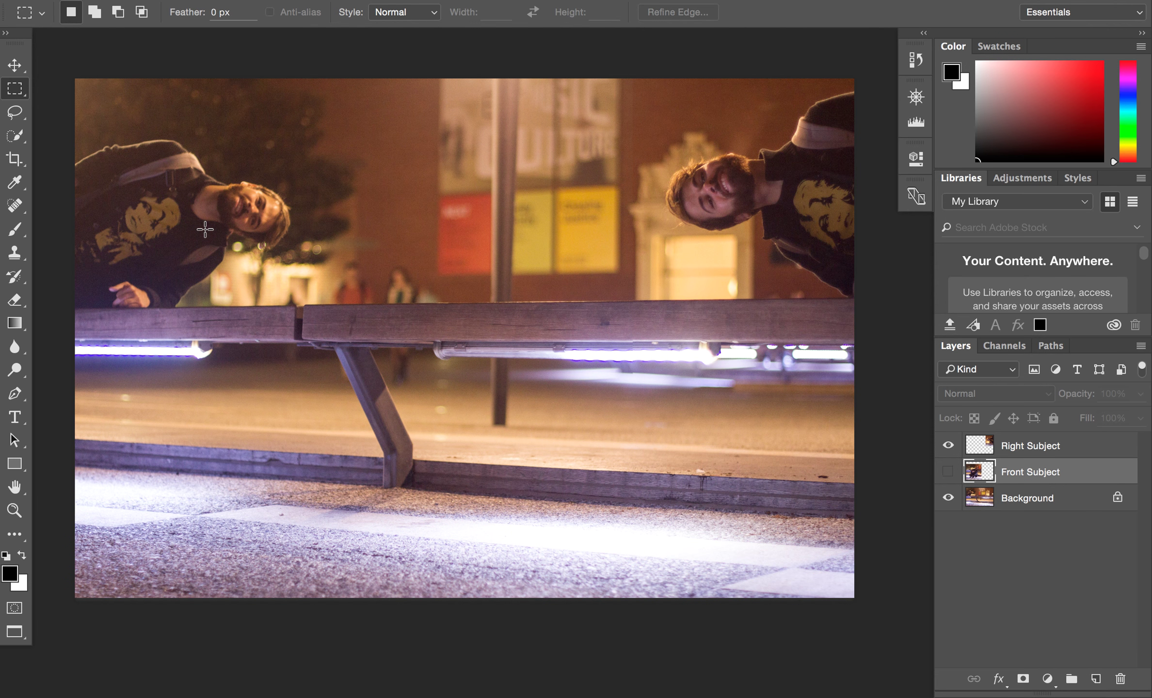
Convert the locked Background into a normal layer named 'Left Subject'.
double_click(1020, 502)
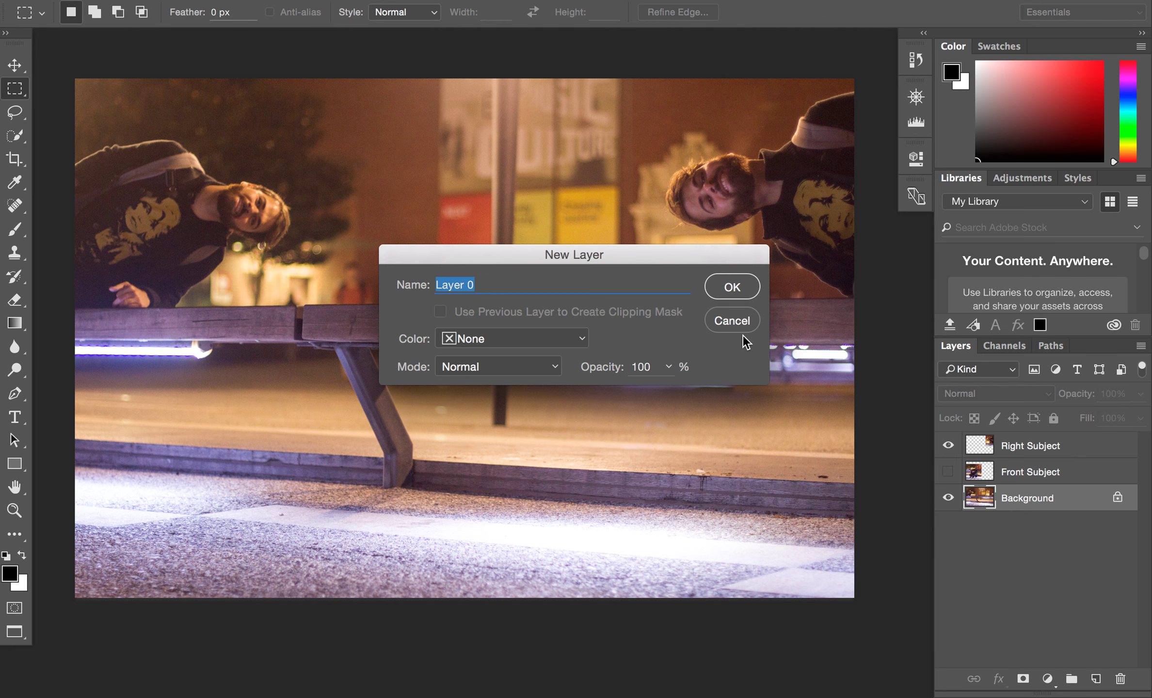
text(Left Subject)
key(Return)
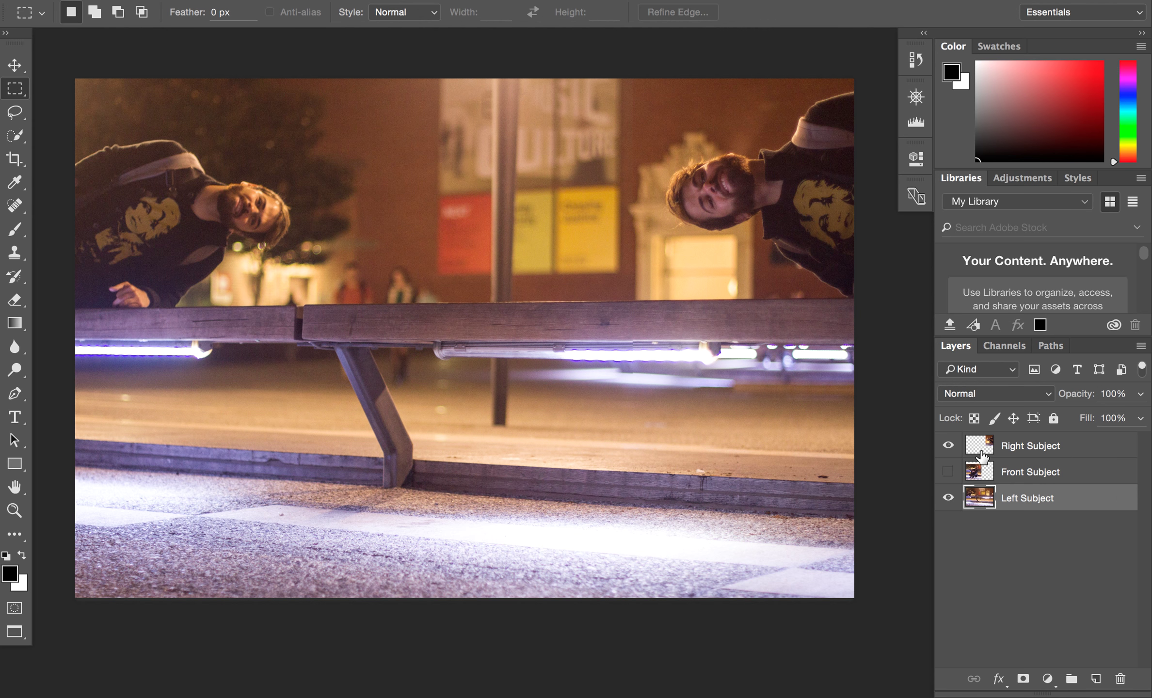
Show Front Subject again, select it, and give it a white layer mask.
click(948, 498)
click(948, 498)
click(948, 472)
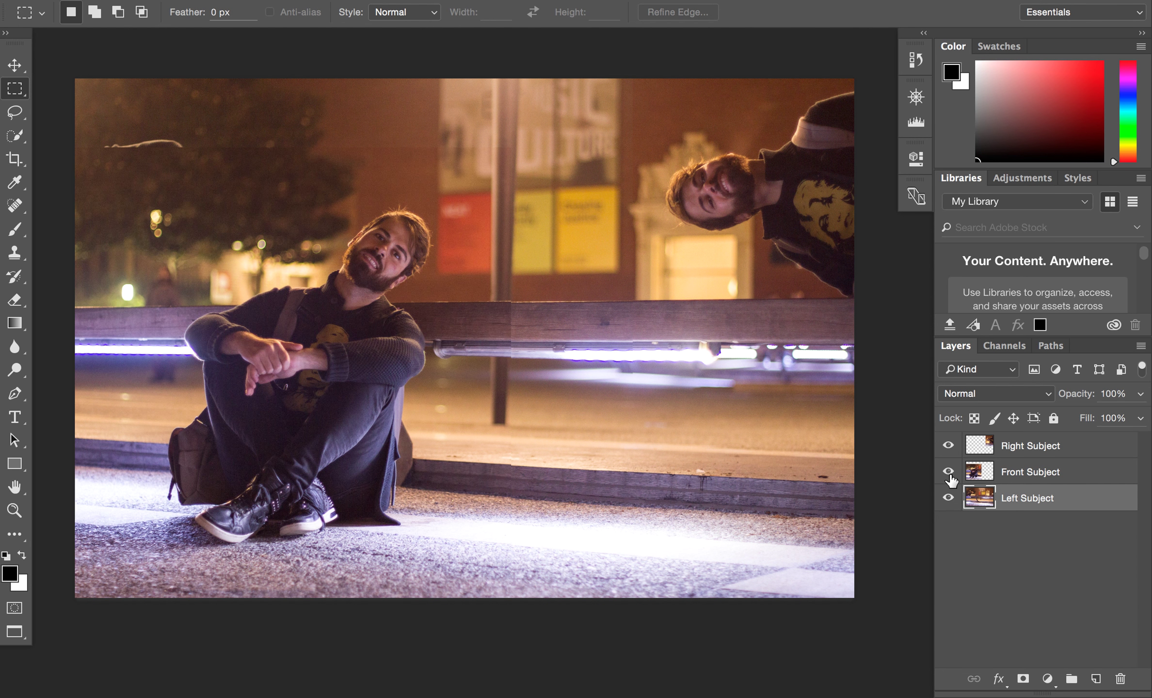
click(947, 446)
click(948, 445)
click(1081, 479)
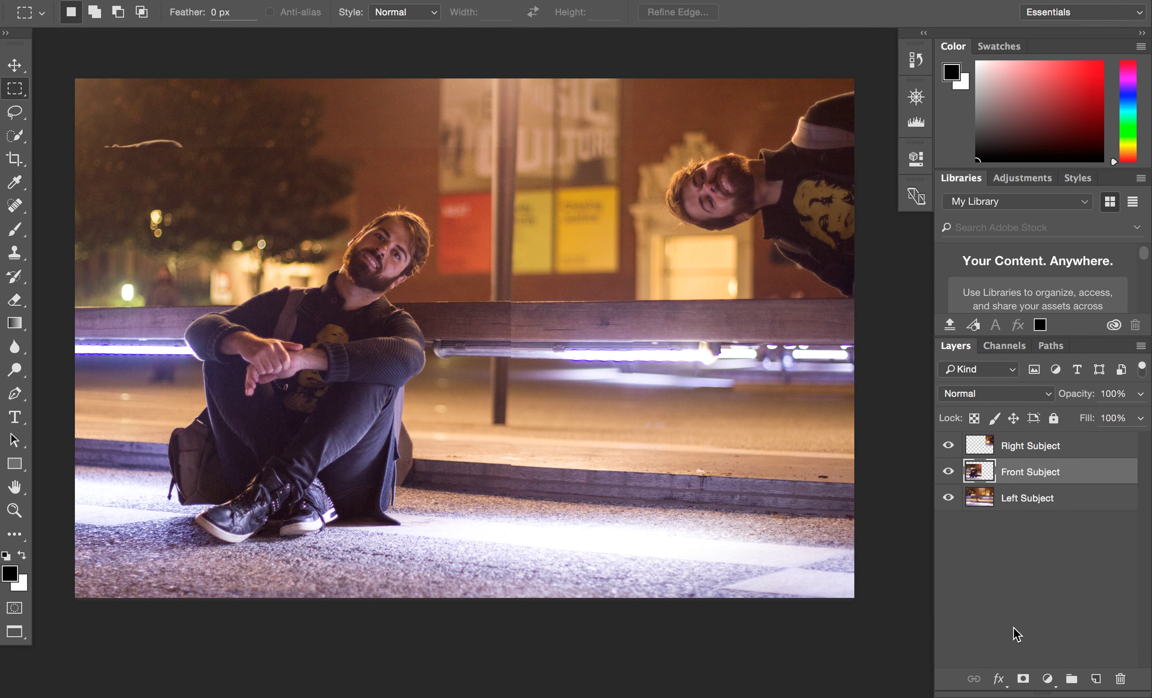
click(1023, 679)
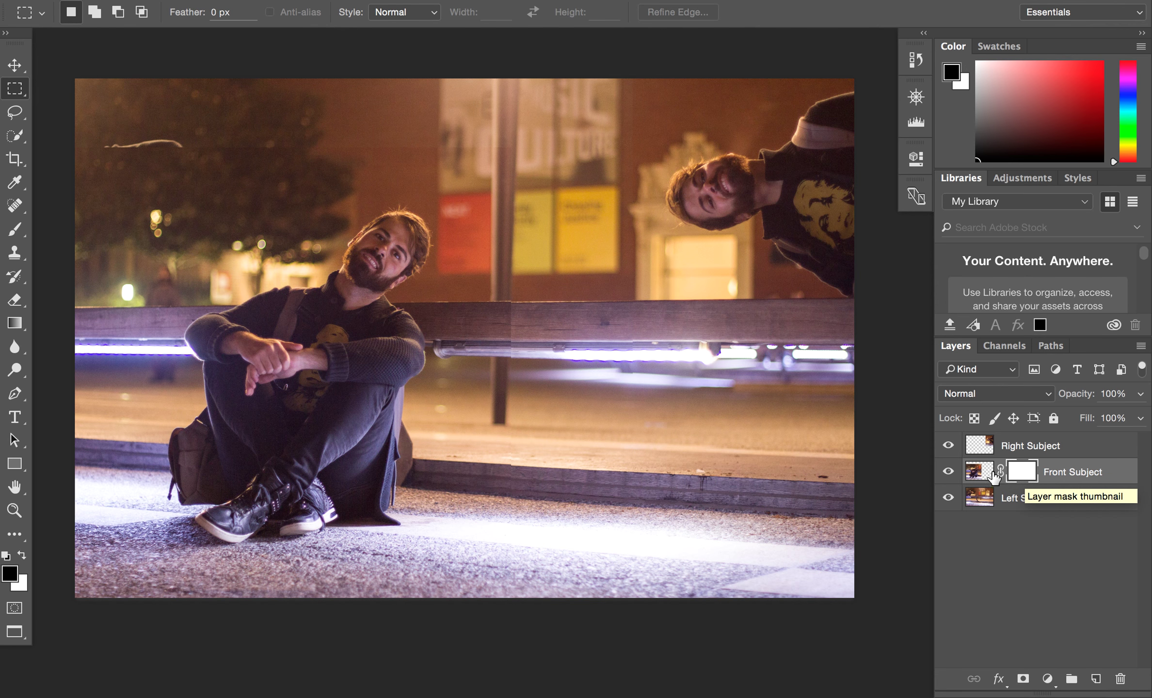
Hide Left Subject and Right Subject so only the masked Front Subject shows.
click(948, 497)
click(948, 446)
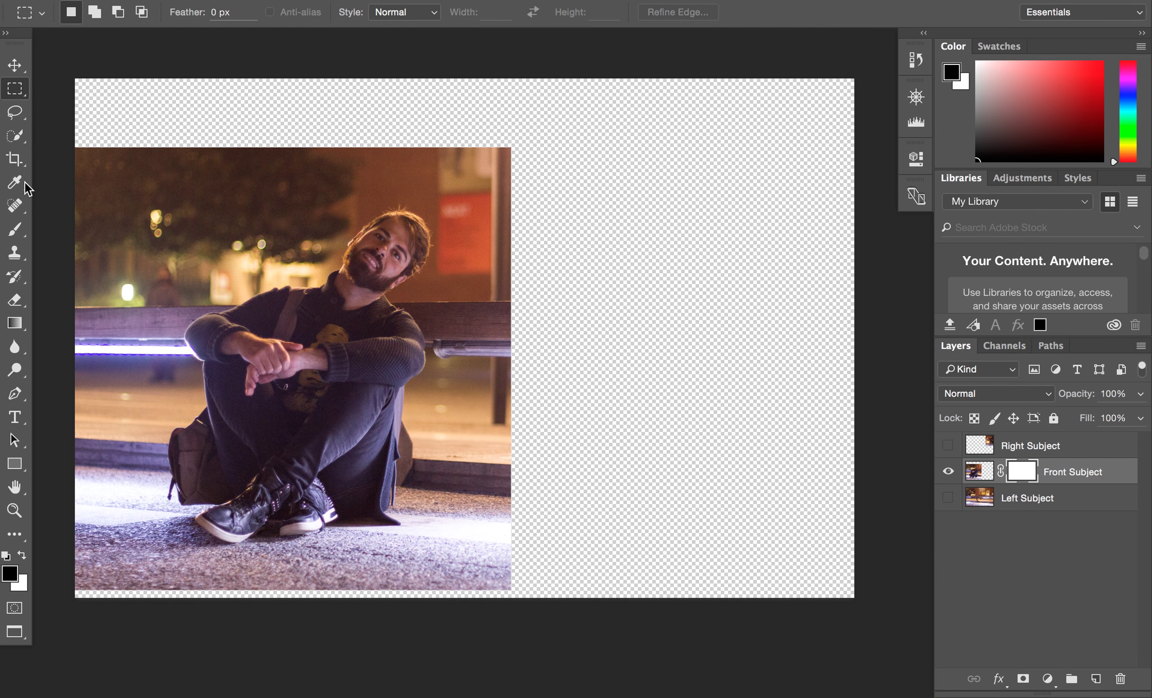
Select the Brush tool with black foreground and open the brush size and hardness settings.
click(16, 232)
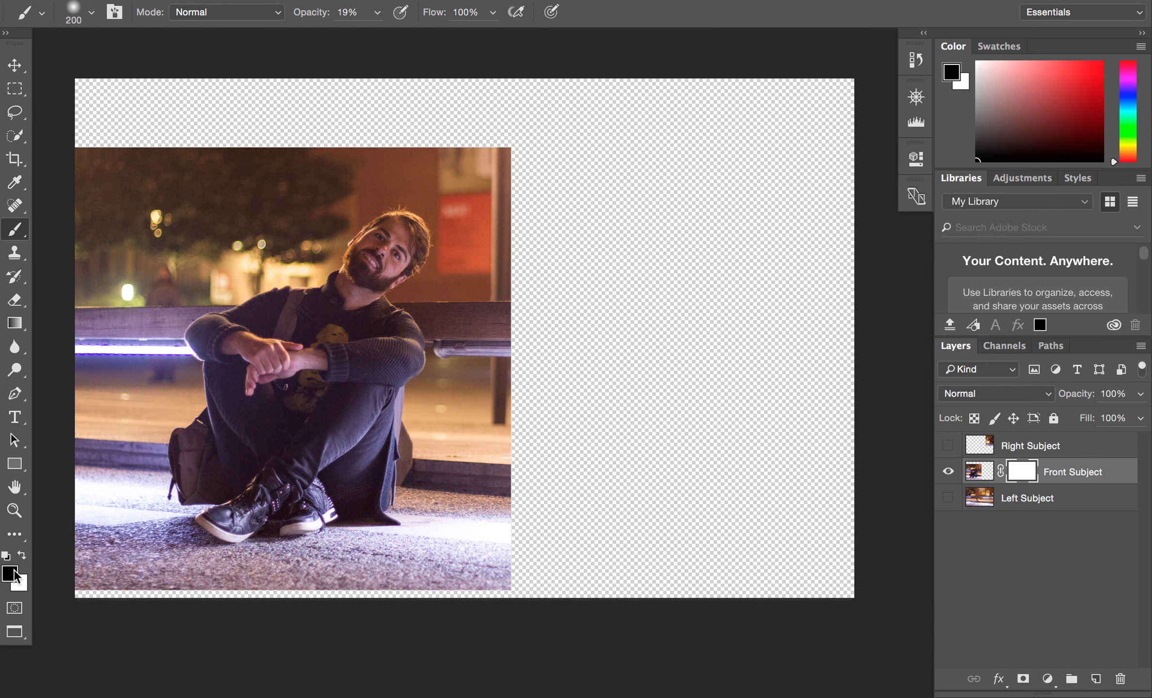
click(22, 555)
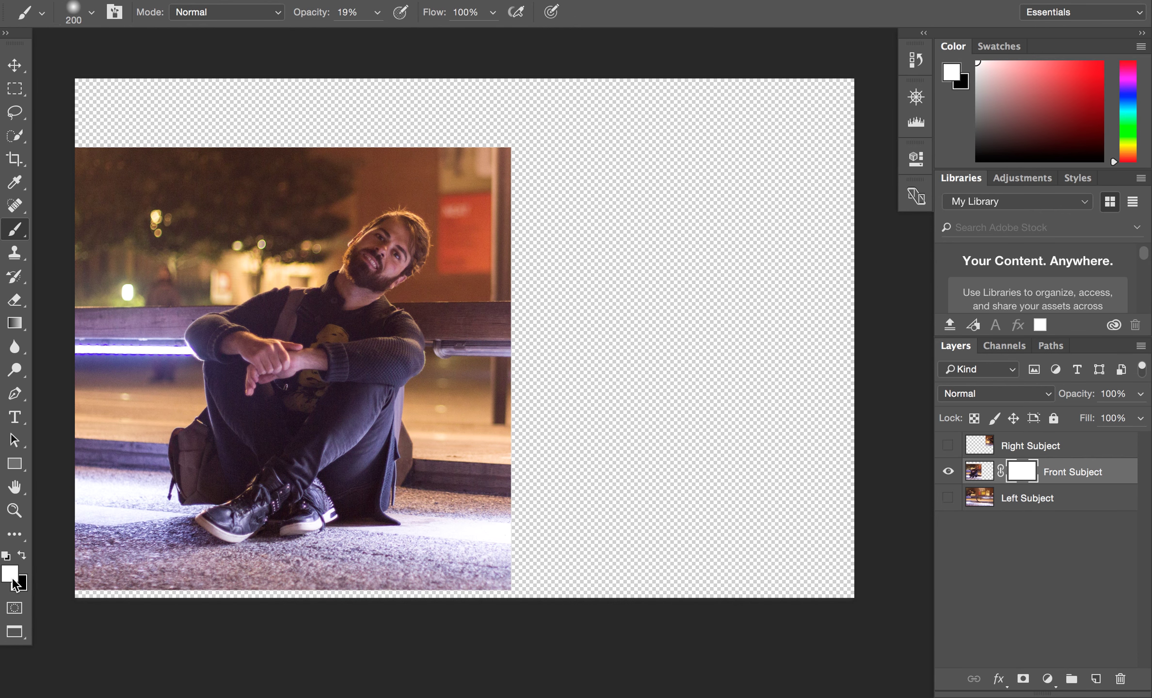
click(23, 555)
click(22, 555)
click(22, 555)
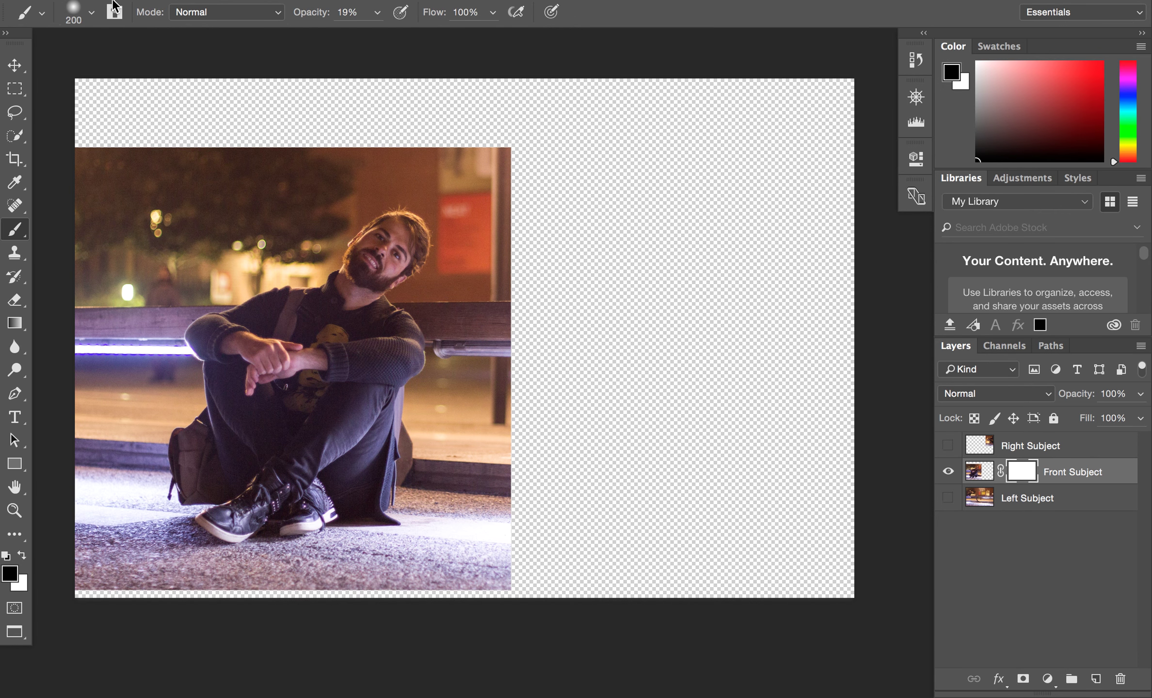
click(92, 15)
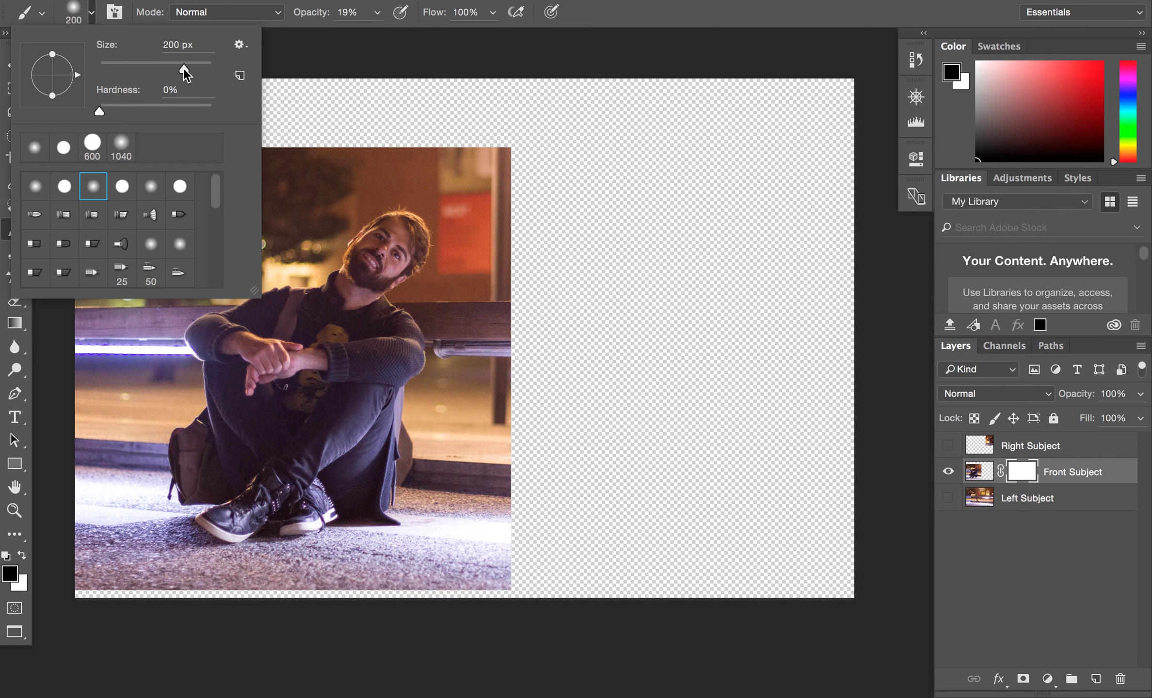
Enlarge the brush to 1040 px.
drag(191, 69, 197, 69)
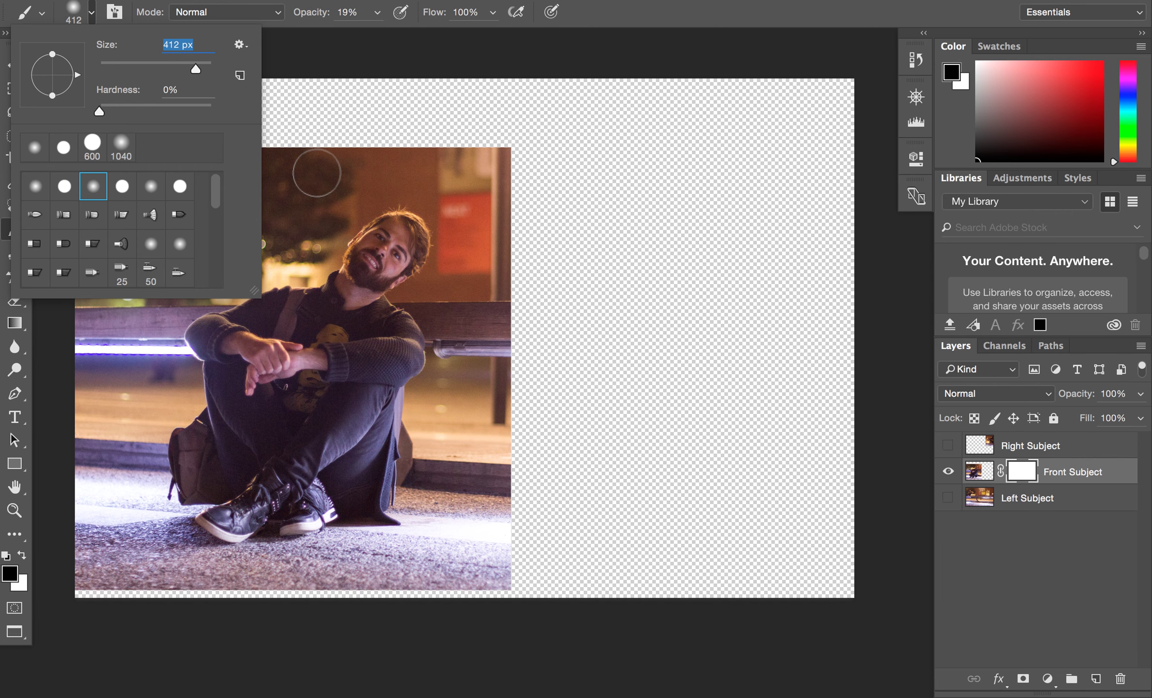
click(195, 69)
drag(195, 67, 202, 69)
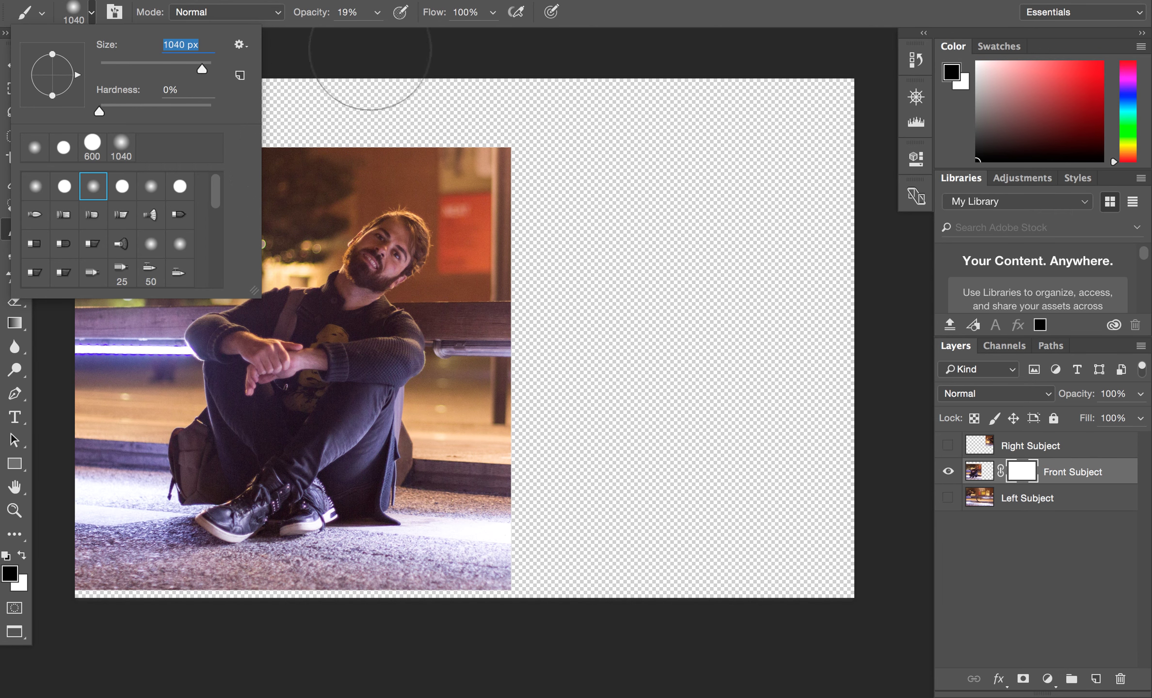
click(323, 22)
Set brush opacity to 100% and paint a soft black fade along the top of the Front Subject mask.
click(348, 17)
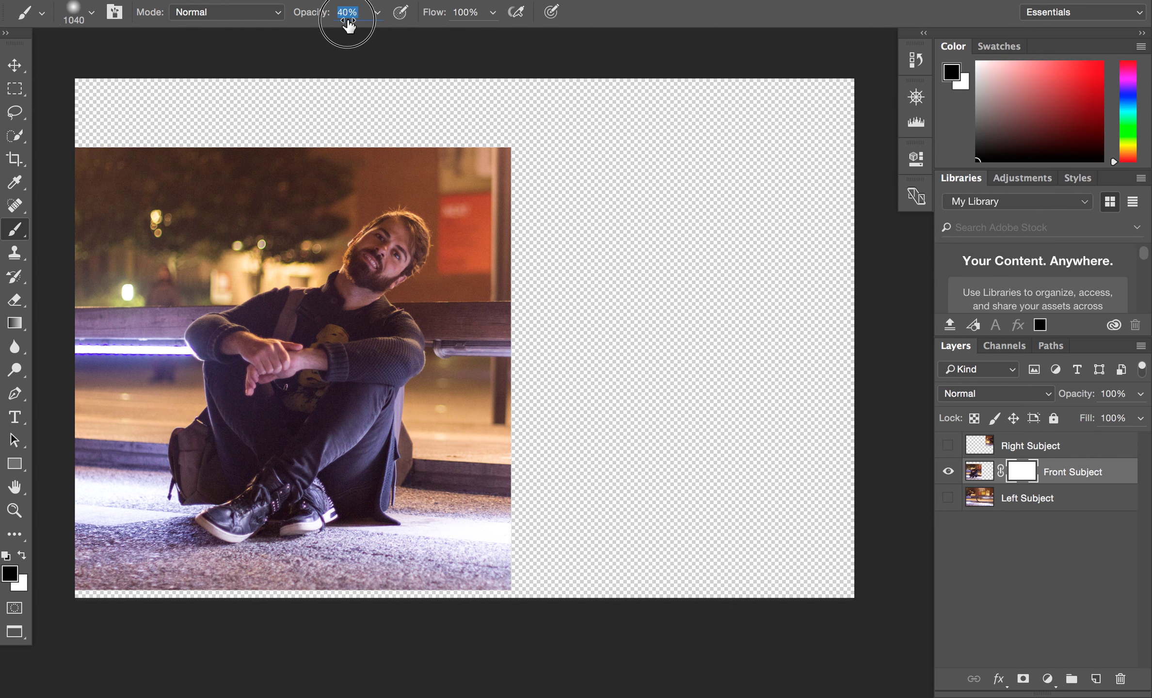
text(67)
key(Return)
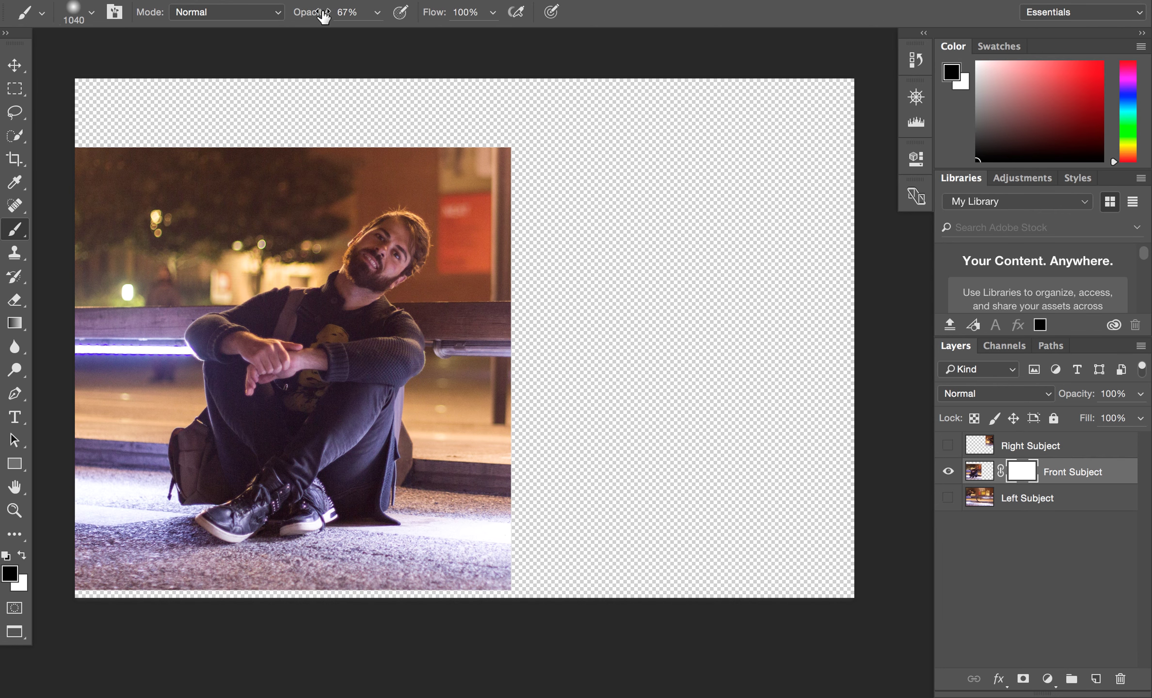
click(319, 25)
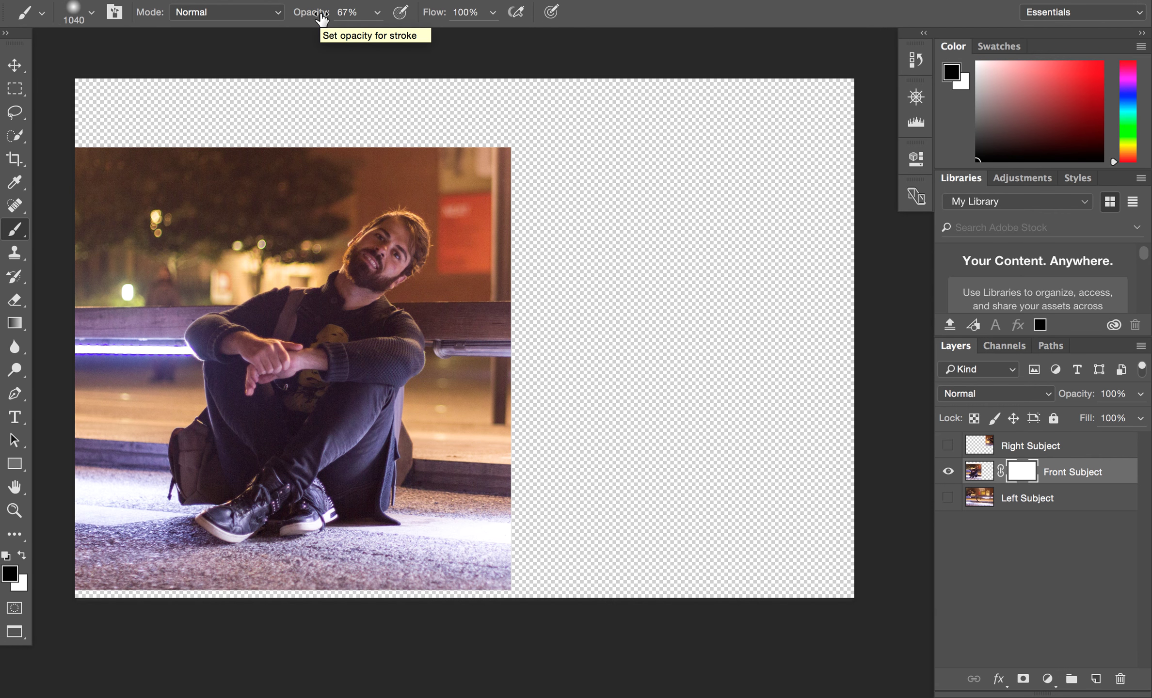
drag(321, 18, 360, 24)
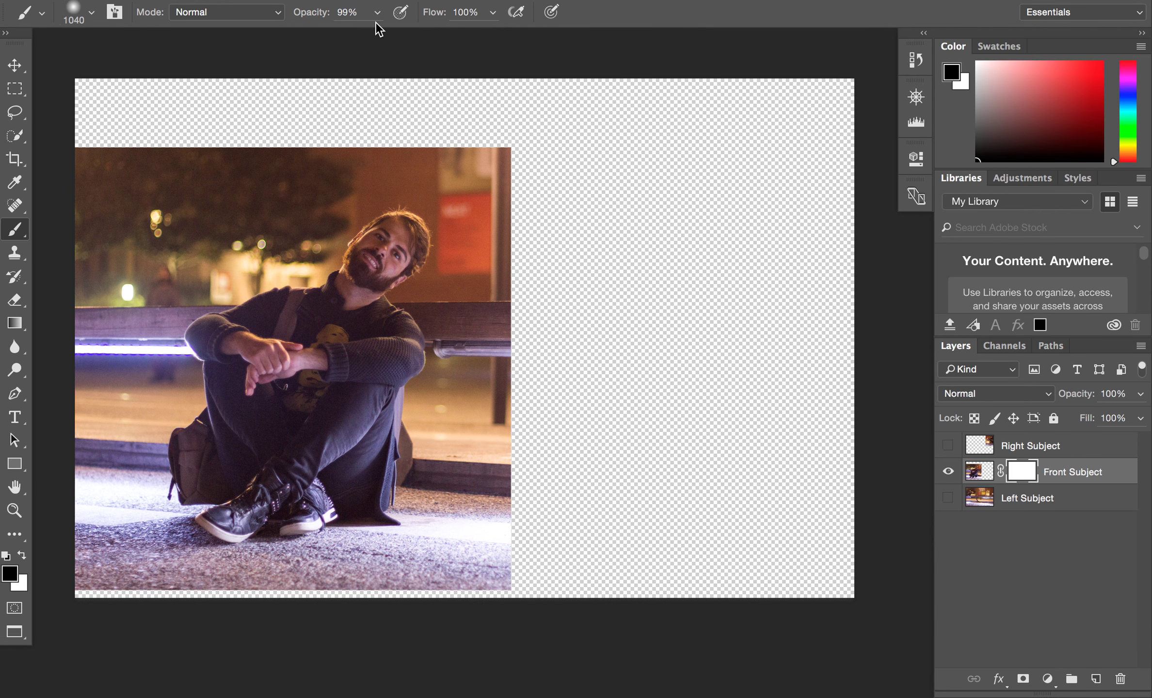
click(377, 13)
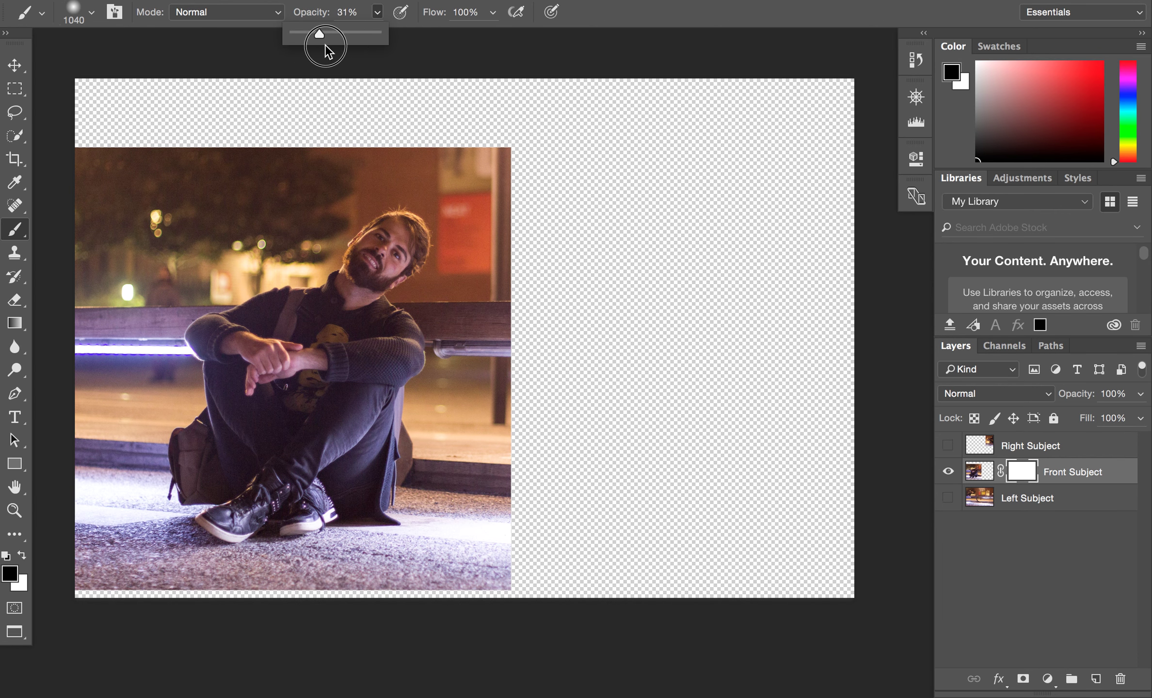
drag(326, 46, 374, 44)
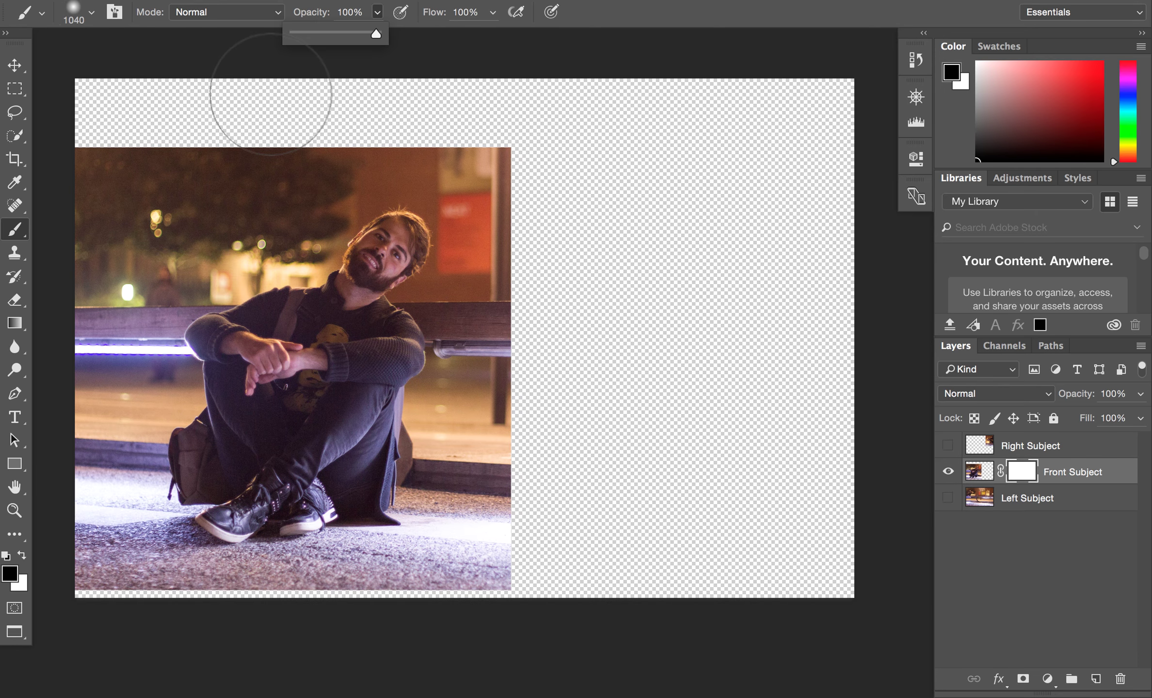
drag(233, 145, 270, 108)
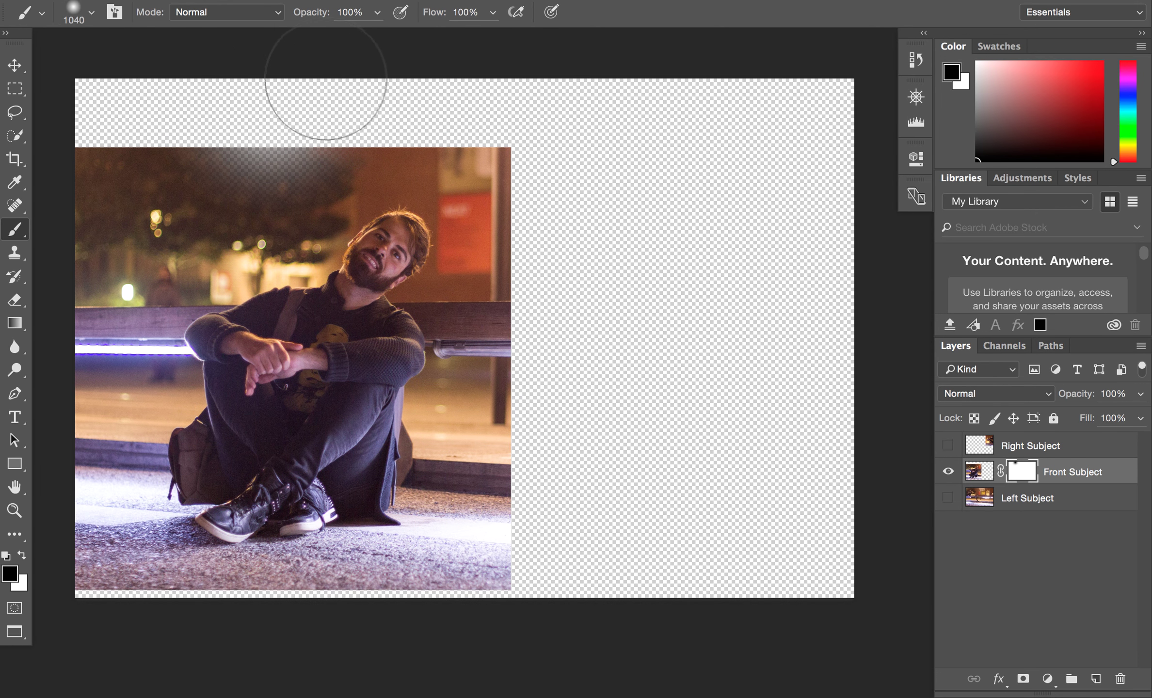
mouse_move(234, 121)
mouse_down()
mouse_move(283, 172)
mouse_move(281, 156)
mouse_up()
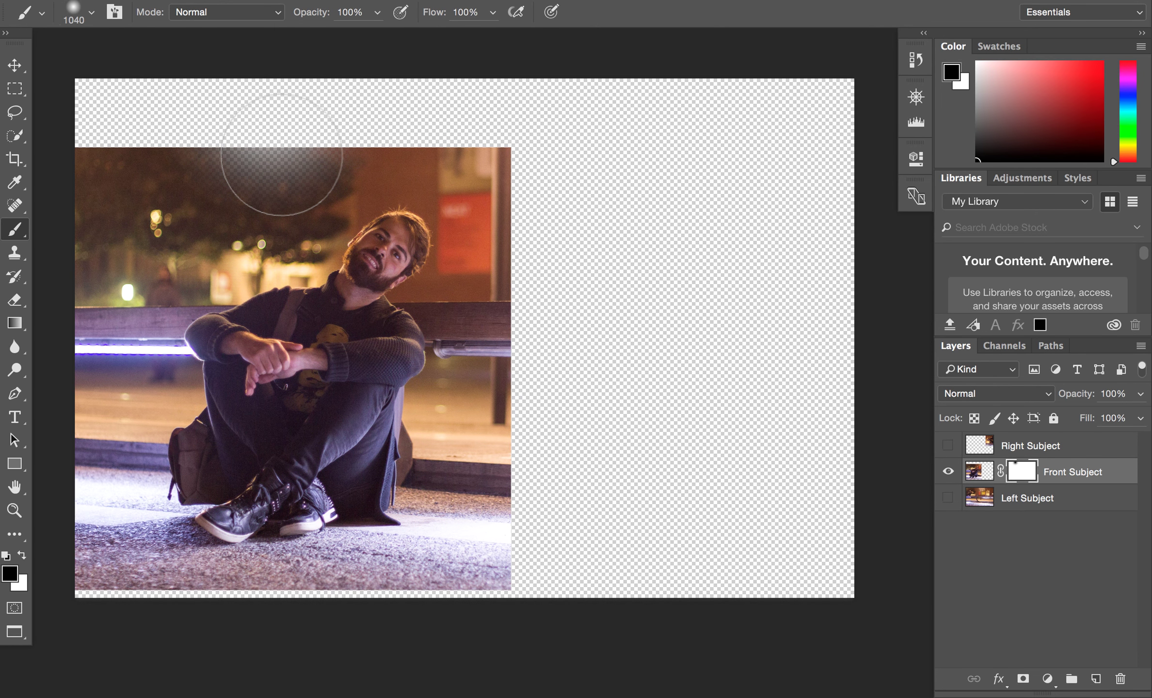
Show Right and Left Subject layers, then mask the front photo to reveal the left man's face, shoulder and hand with a 500 px brush.
click(947, 451)
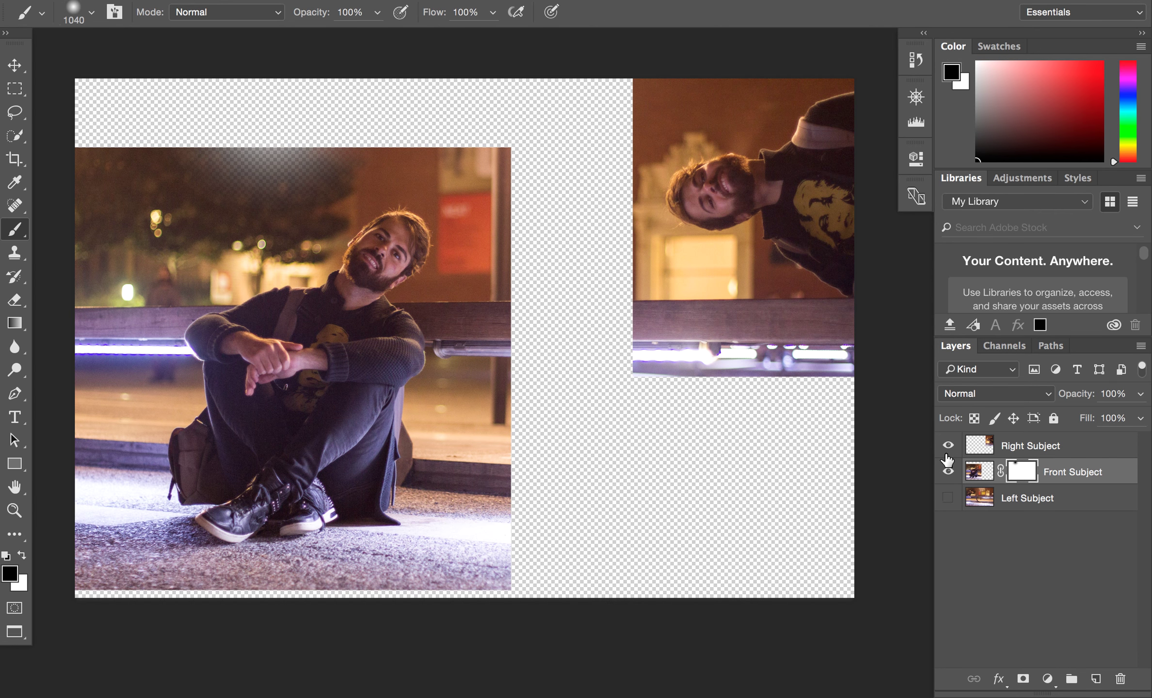
click(947, 499)
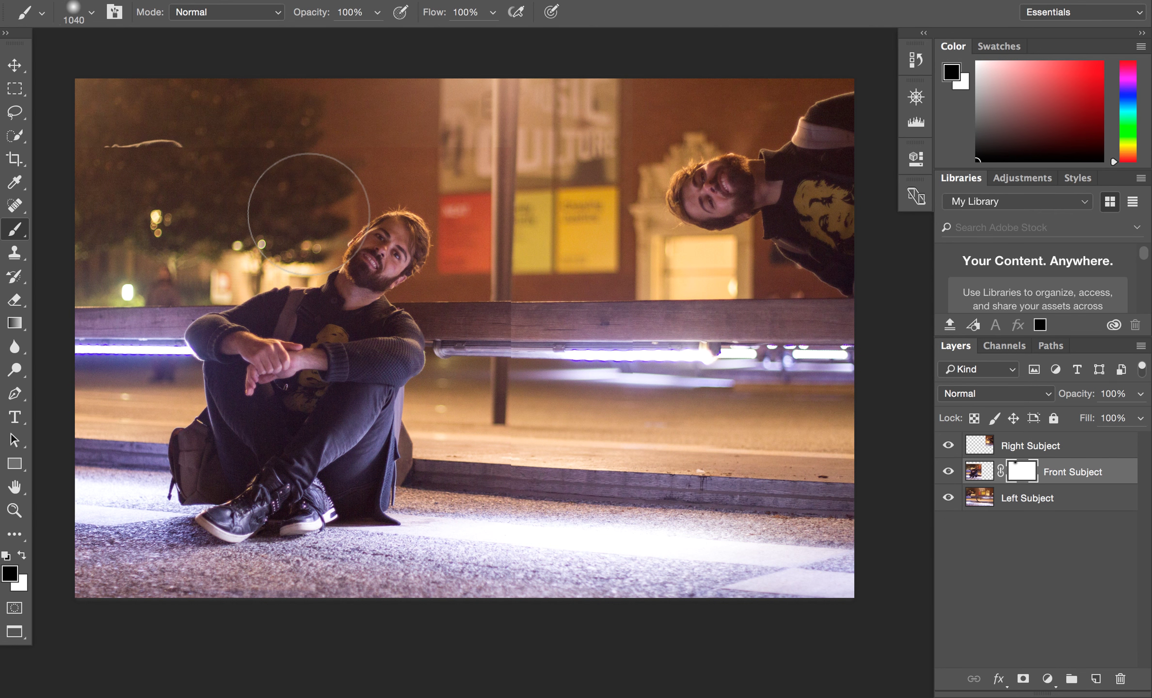
mouse_move(270, 148)
mouse_down()
mouse_move(234, 149)
mouse_move(256, 162)
mouse_move(248, 193)
mouse_move(229, 194)
mouse_move(265, 202)
mouse_move(173, 195)
mouse_move(156, 163)
mouse_move(125, 155)
mouse_move(106, 166)
mouse_move(109, 212)
mouse_move(158, 220)
mouse_up()
key(bracketleft)
key(bracketleft)
key(bracketleft)
key(bracketleft)
key(bracketleft)
key(bracketleft)
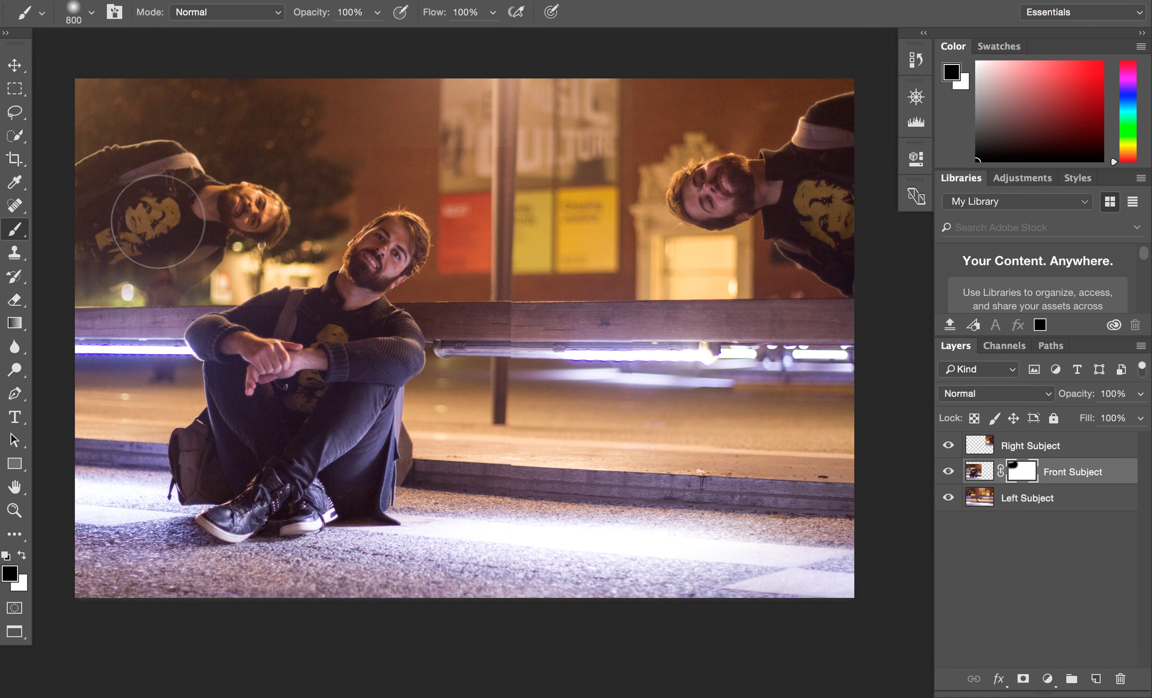
mouse_move(202, 251)
mouse_down()
mouse_move(155, 252)
mouse_move(141, 279)
mouse_move(116, 270)
mouse_move(98, 233)
mouse_move(102, 145)
mouse_move(91, 245)
mouse_move(114, 306)
mouse_move(189, 257)
mouse_move(255, 240)
mouse_move(264, 206)
mouse_move(166, 144)
mouse_move(92, 159)
mouse_move(78, 255)
mouse_move(95, 137)
mouse_move(217, 151)
mouse_move(276, 208)
mouse_move(121, 303)
mouse_move(93, 302)
mouse_up()
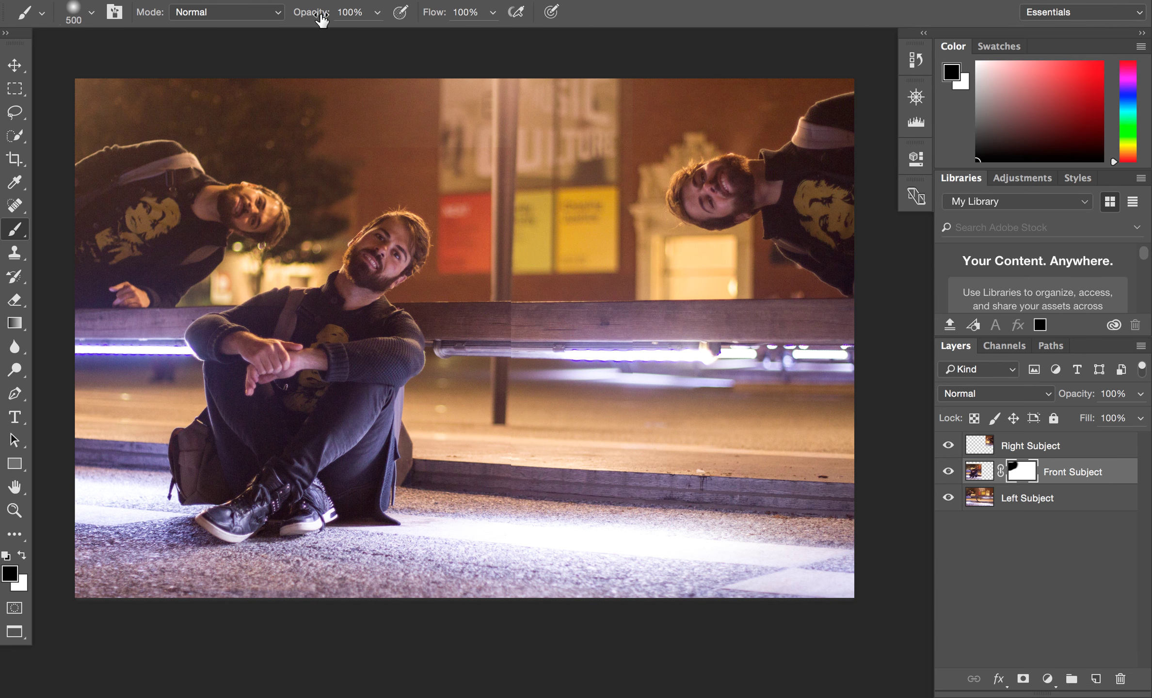
At 63% brush opacity, dab black over the railing and LED bar seam, then hide Left Subject.
click(321, 19)
drag(321, 18, 287, 20)
click(519, 318)
click(530, 298)
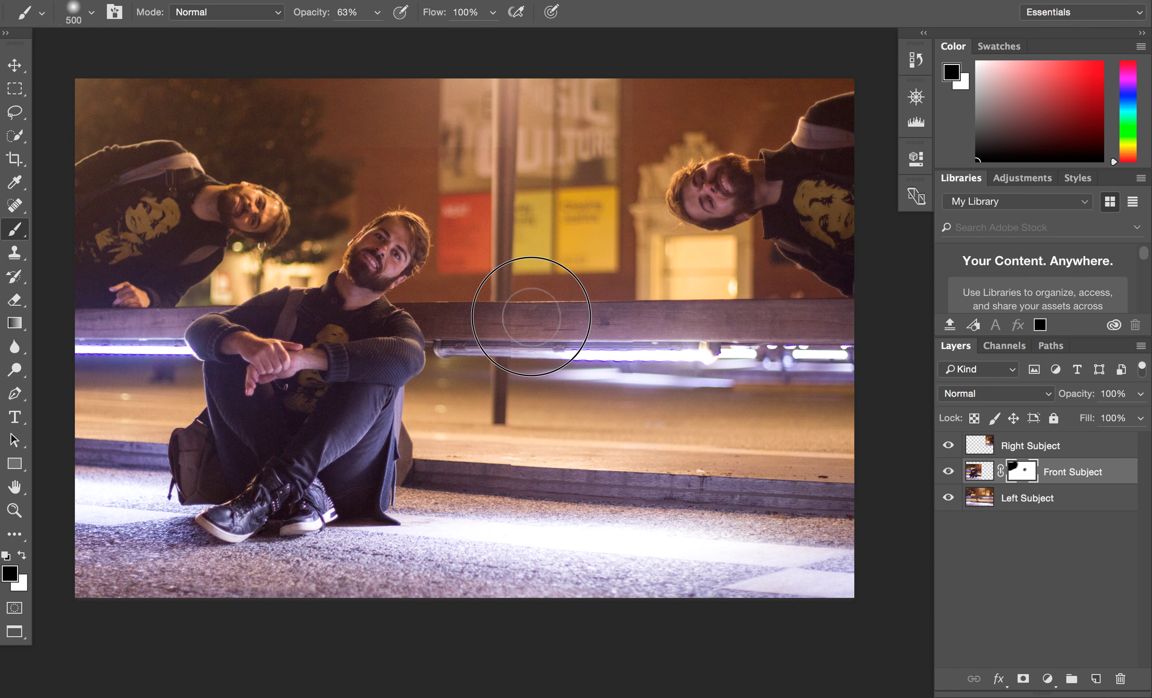
click(573, 313)
click(536, 348)
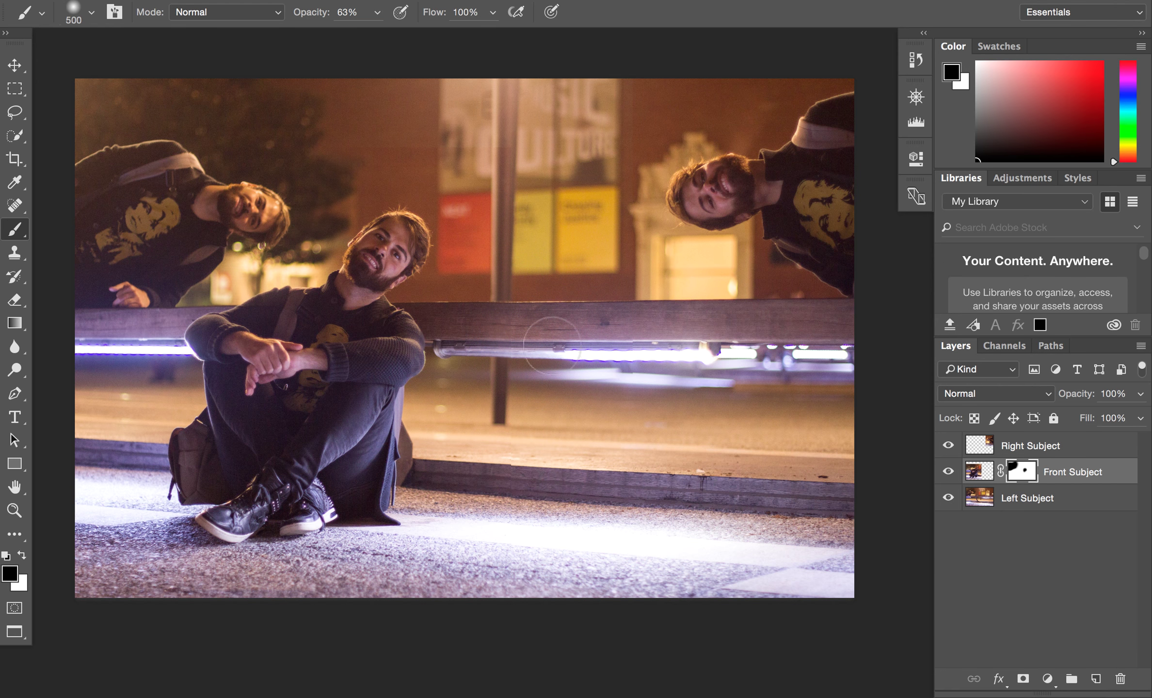
click(538, 359)
click(948, 498)
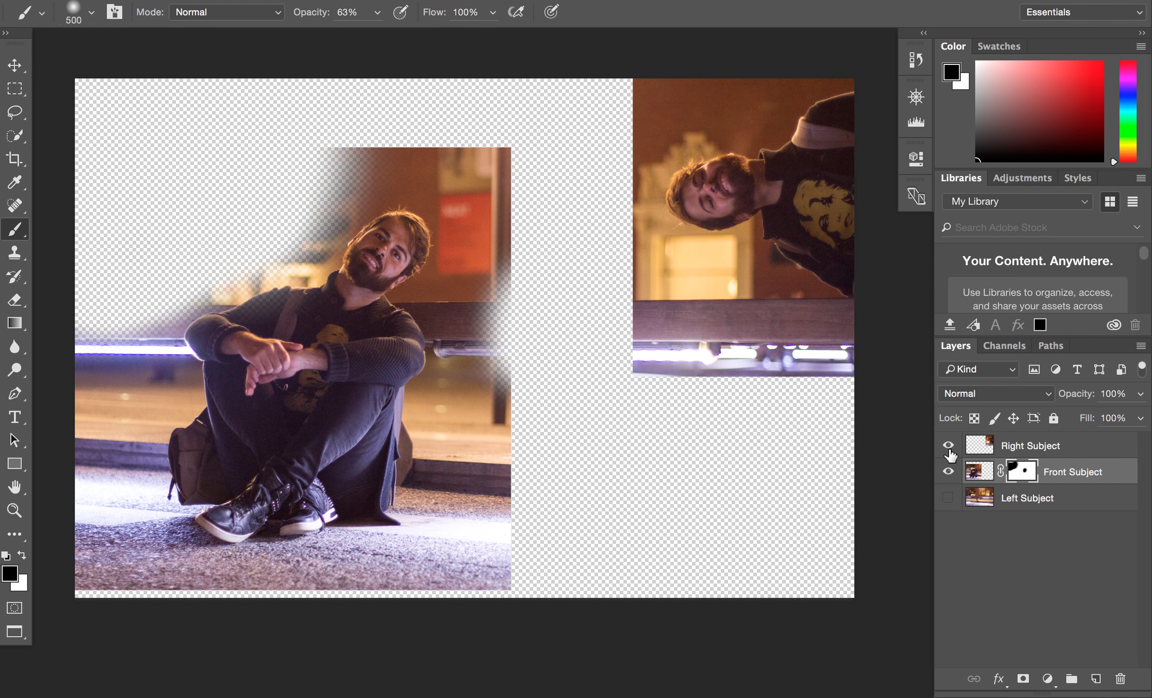
Hide Right Subject, switch to white, paint a stroke at upper left, then undo it.
click(948, 447)
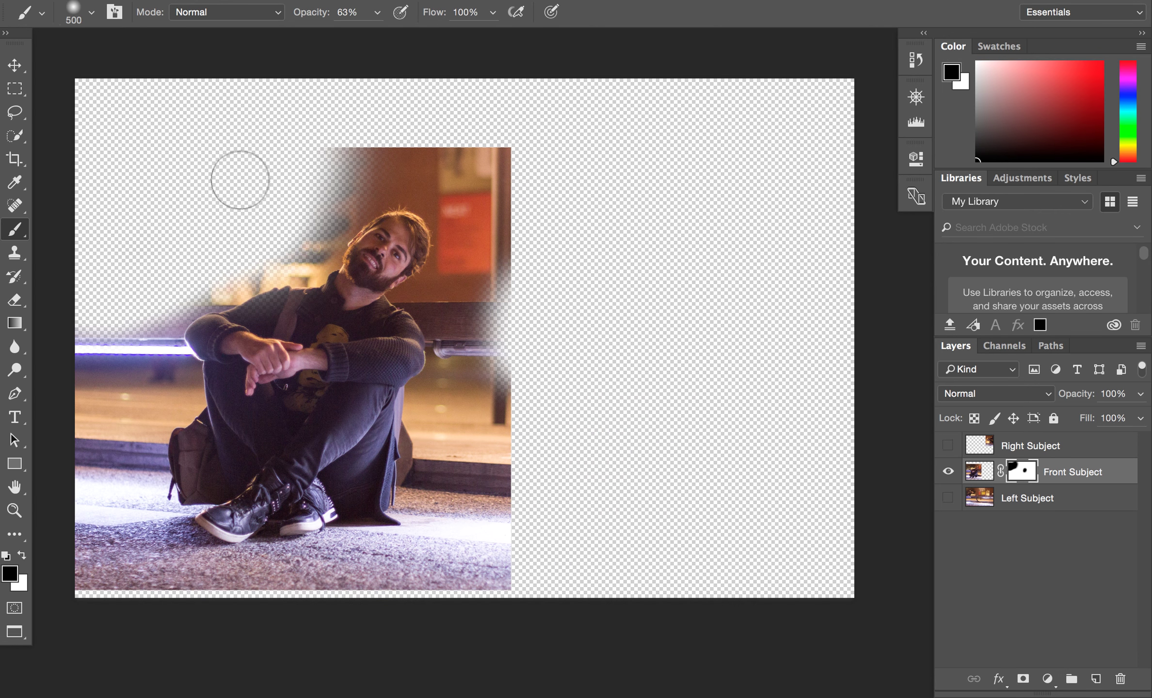
key(x)
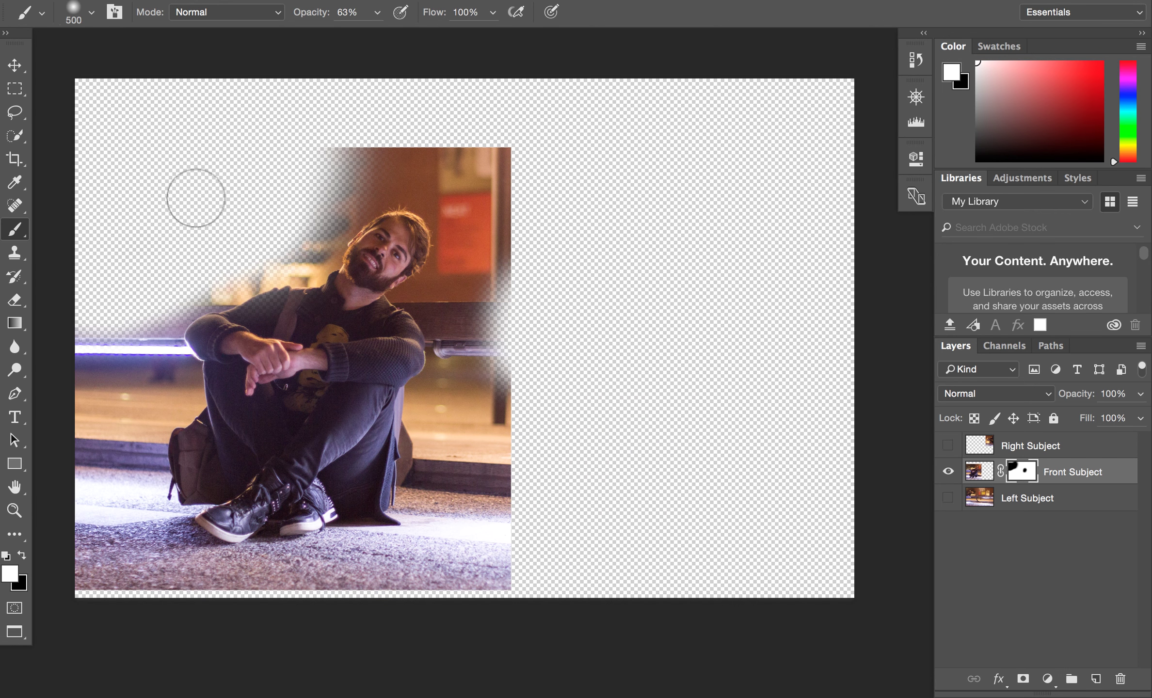
mouse_move(149, 208)
mouse_down()
mouse_move(209, 207)
mouse_move(181, 205)
mouse_up()
key(ctrl+z)
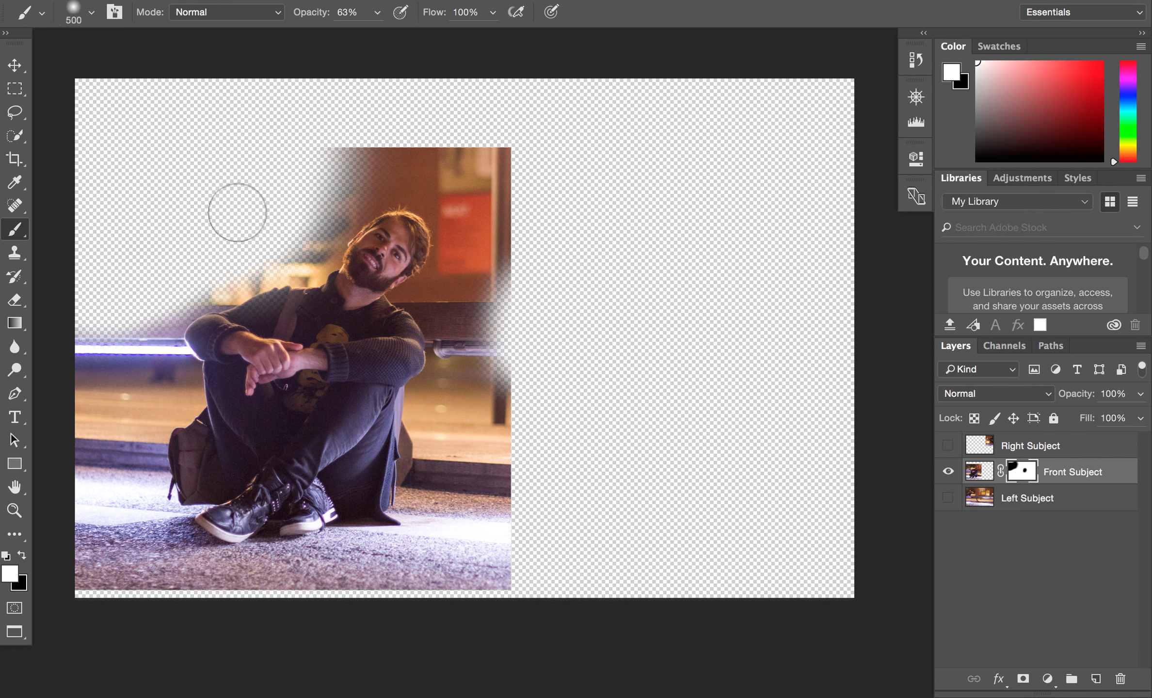
Show the Right and Left Subject layers again.
click(948, 446)
click(948, 498)
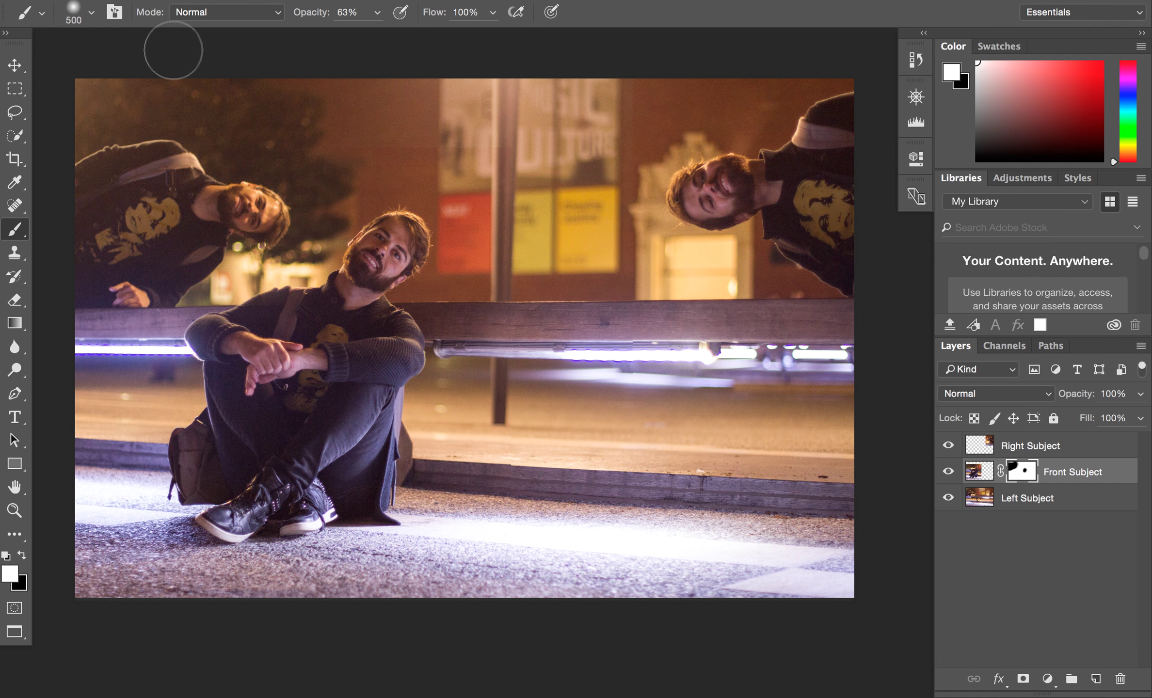
click(173, 1)
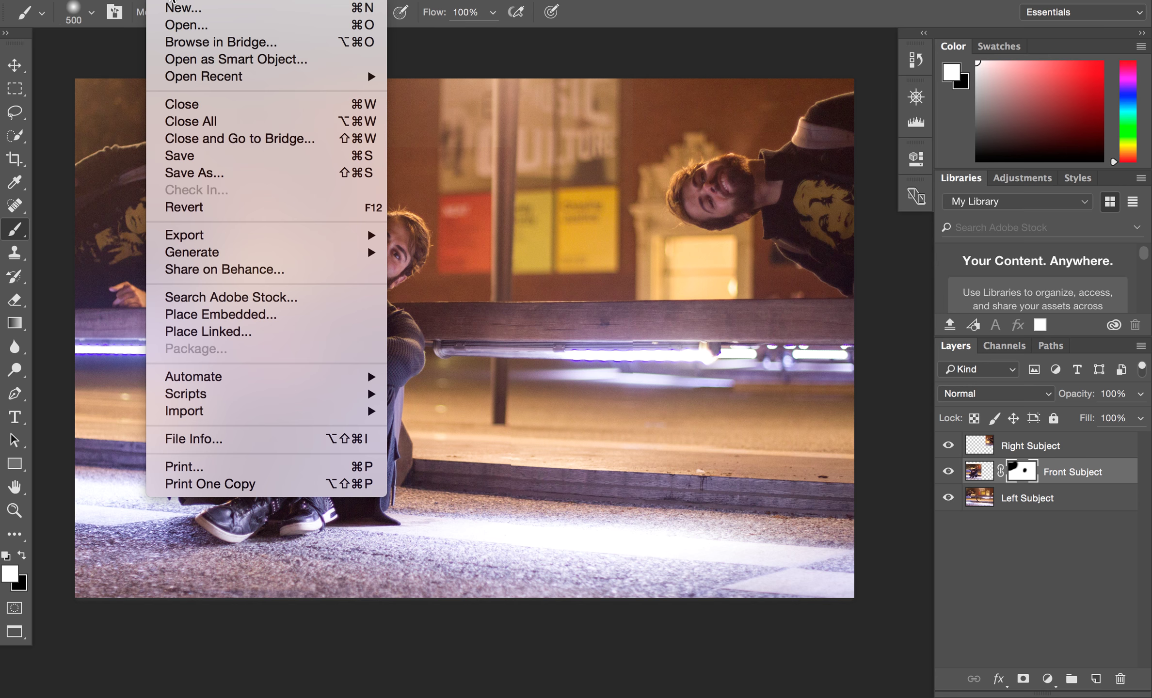
click(184, 170)
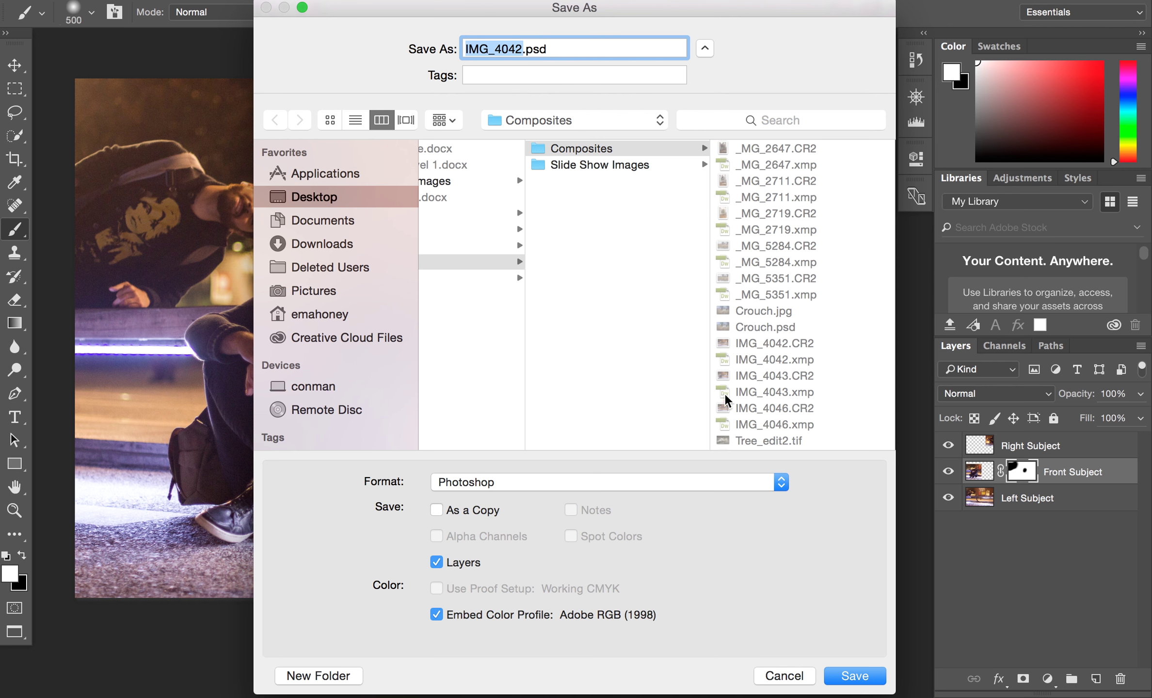
click(779, 681)
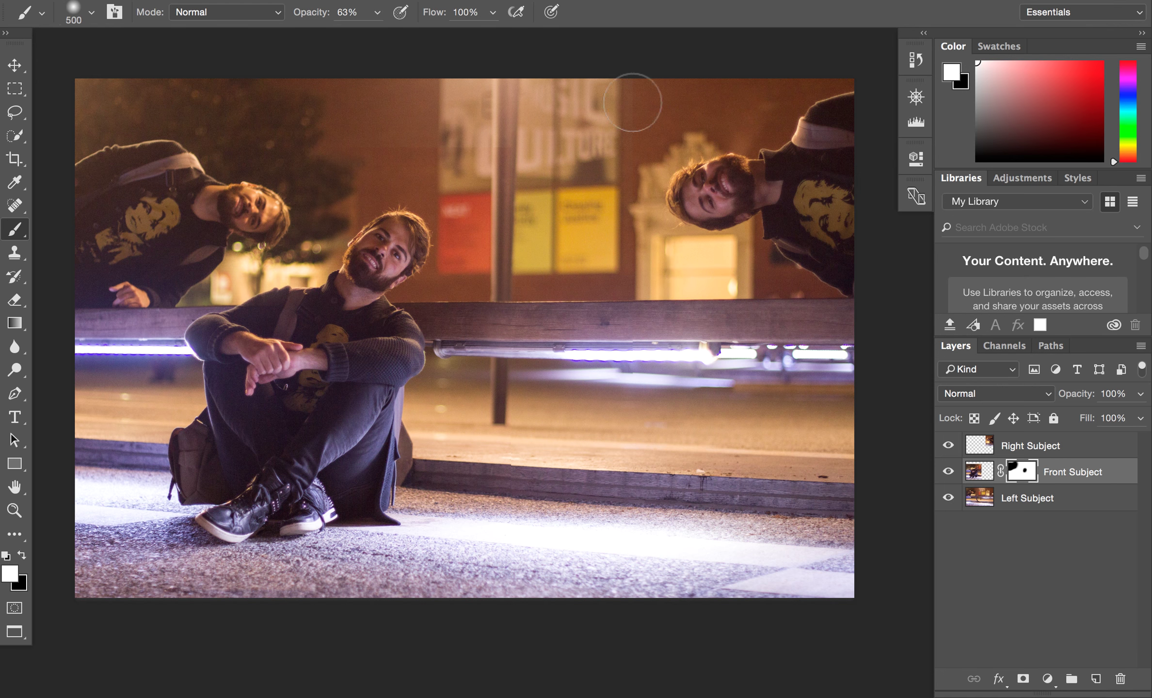
key(ctrl+Up)
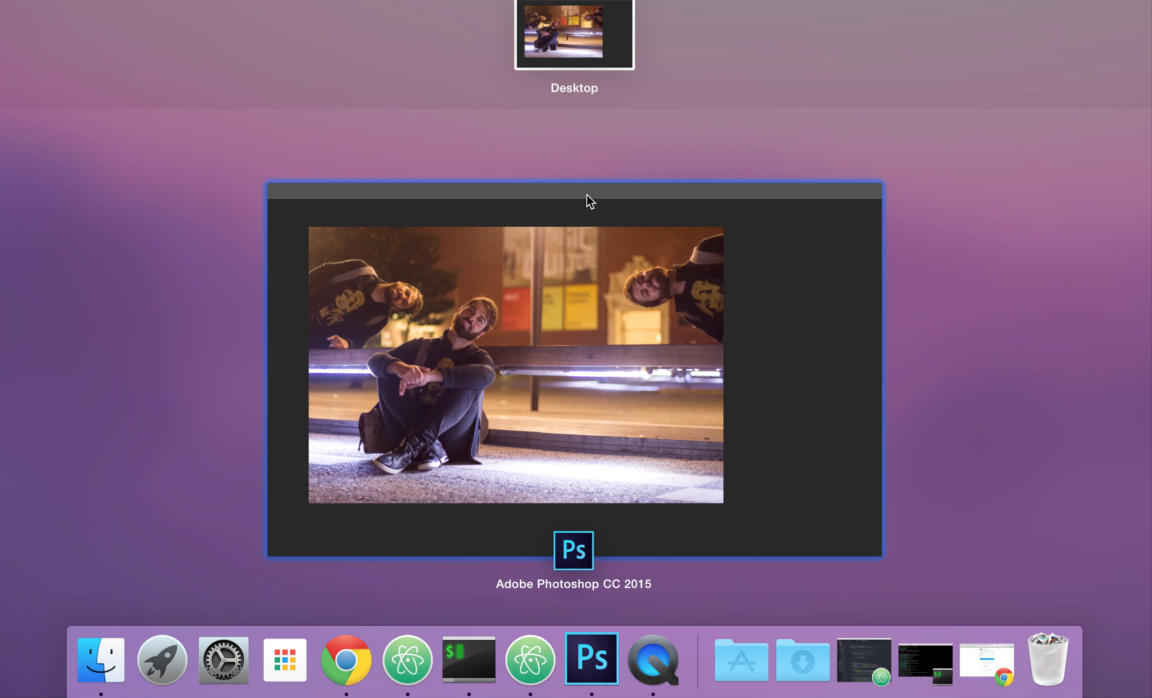
Return to Photoshop from Mission Control and open a Finder window from the Dock.
click(375, 398)
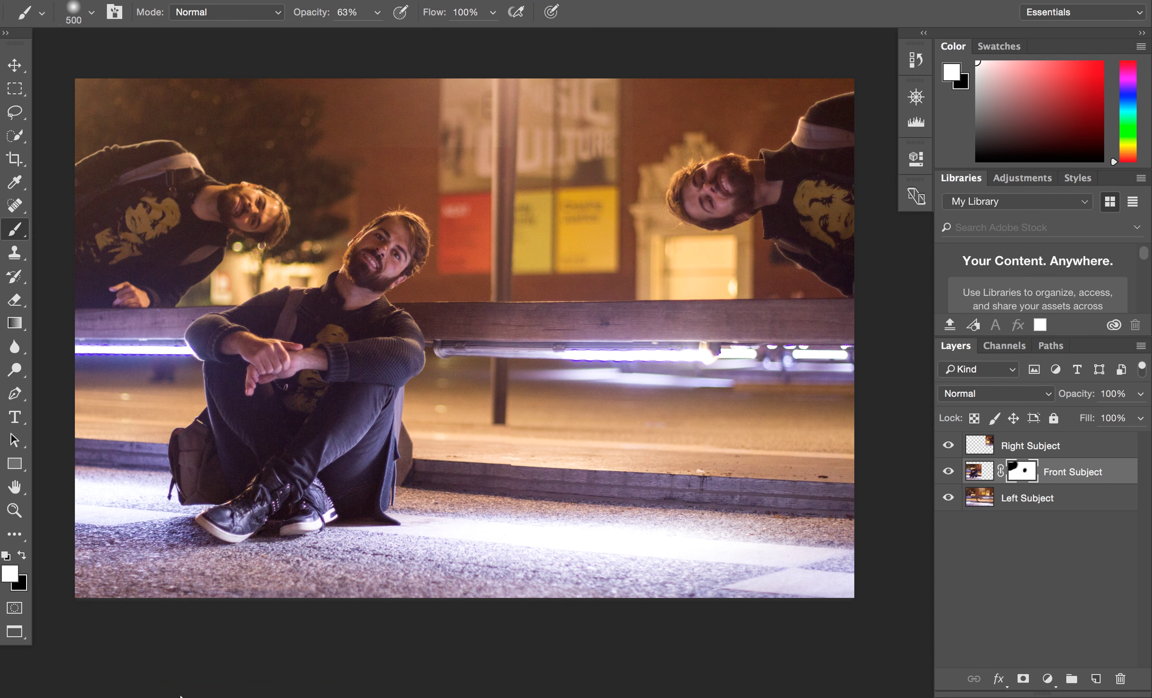
mouse_move(160, 657)
click(109, 660)
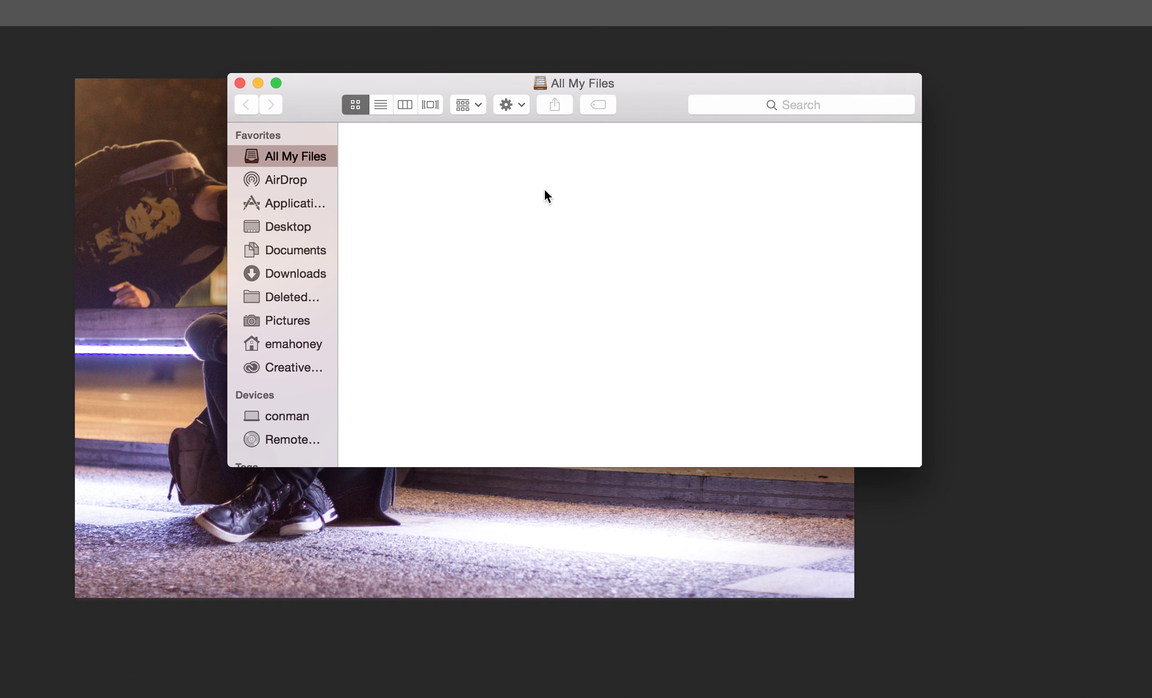